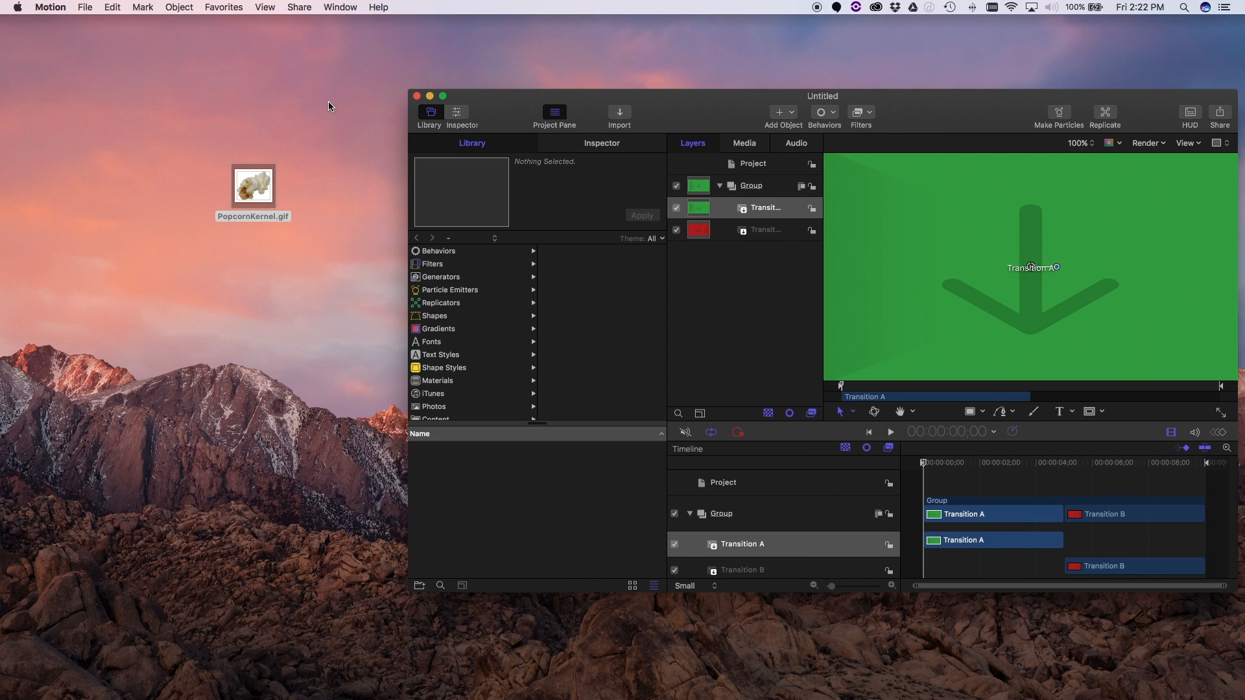
Create a new group above the existing transition group and name it Popcorn.
drag(524, 110, 448, 112)
right_click(654, 287)
click(682, 290)
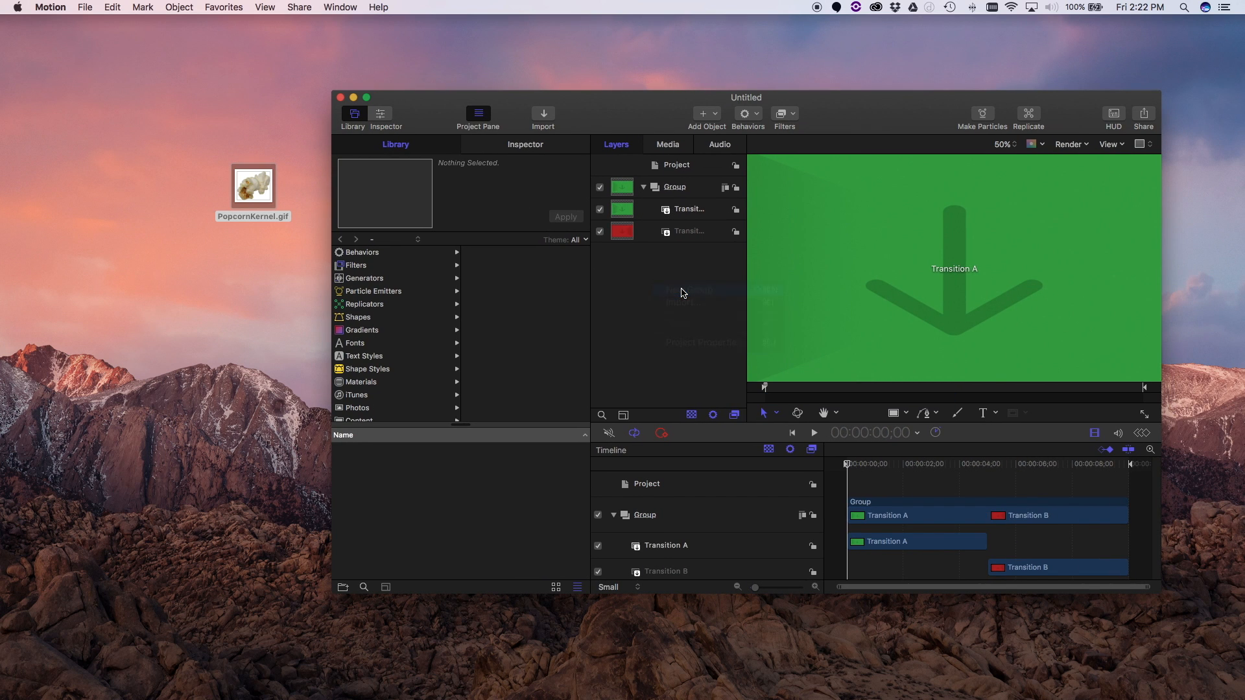
double_click(682, 189)
text(Popcorn)
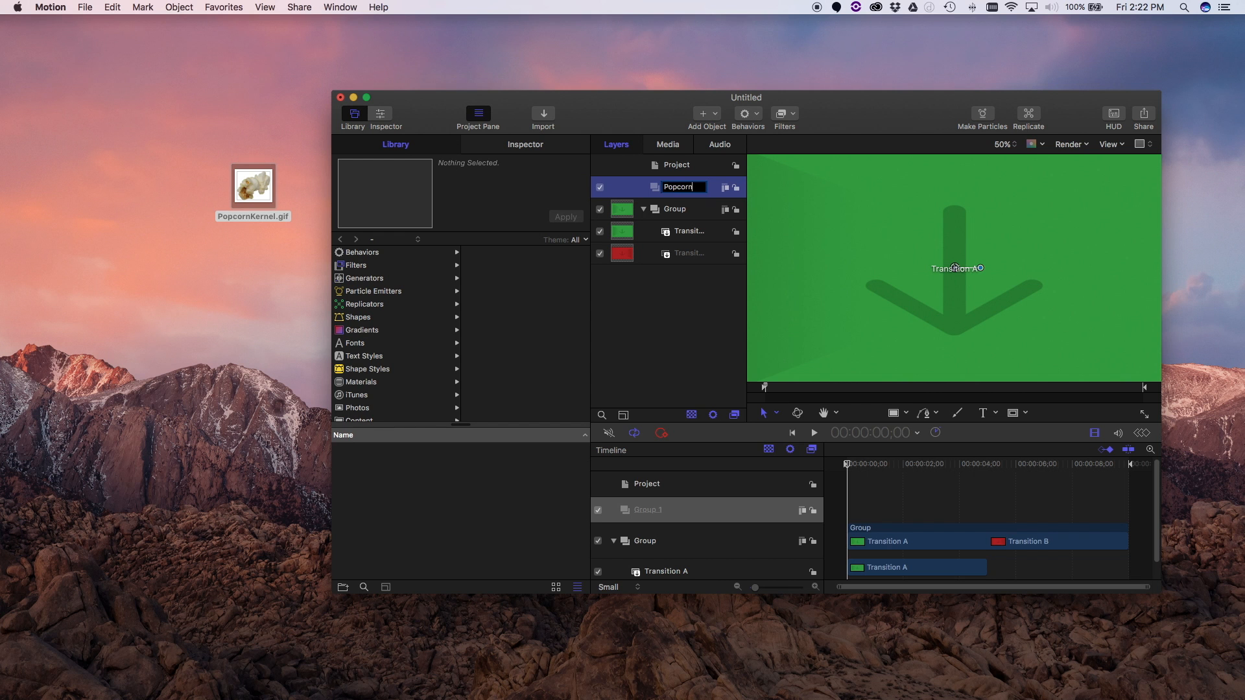
key(Return)
Add PopcornKernel.gif from the desktop to the Popcorn group and make a particle emitter from it.
drag(249, 189, 673, 189)
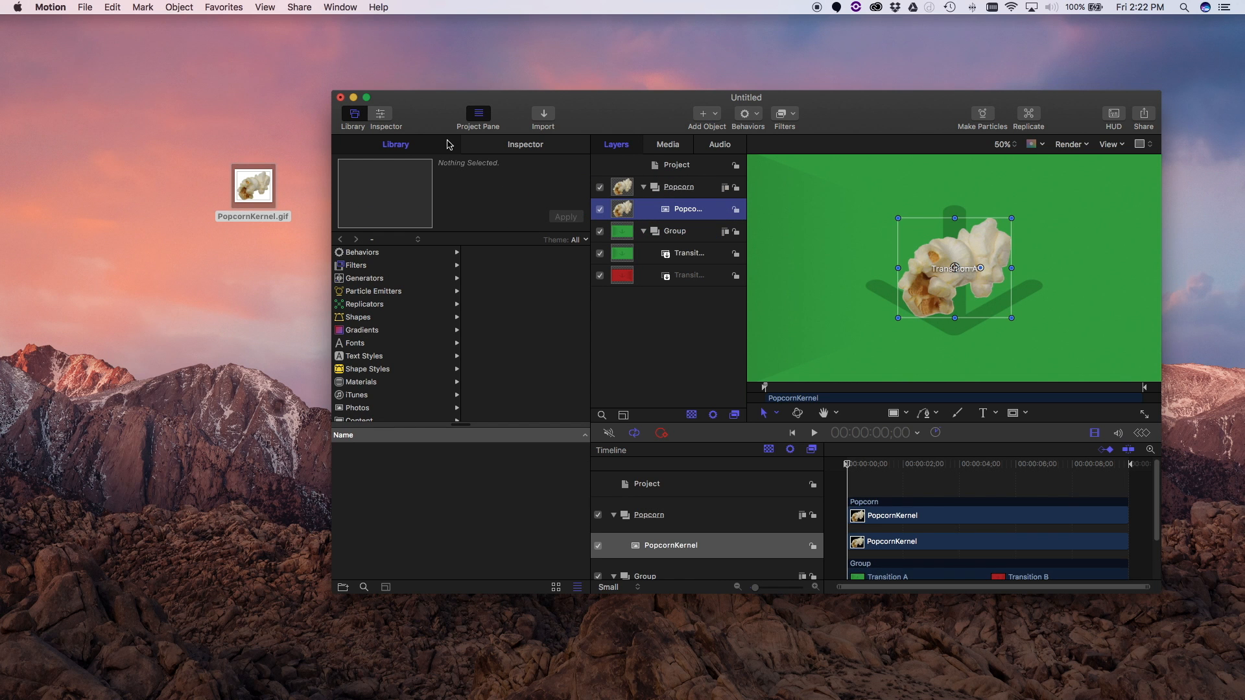
click(367, 98)
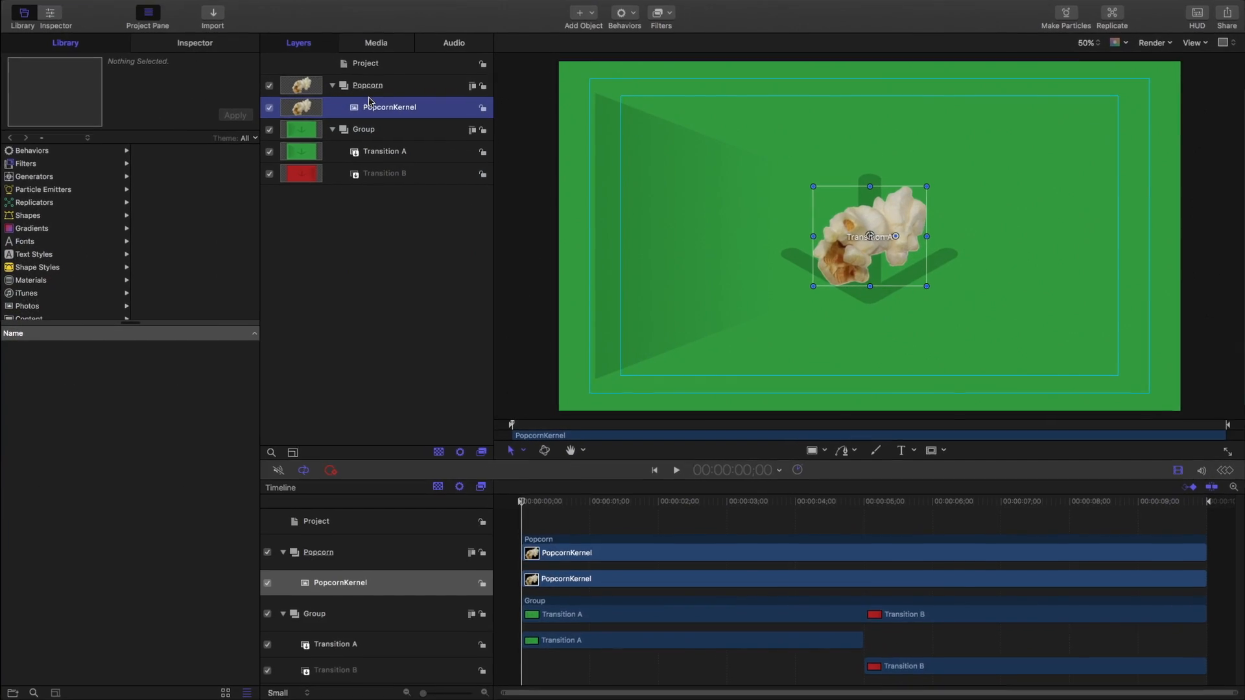
click(439, 114)
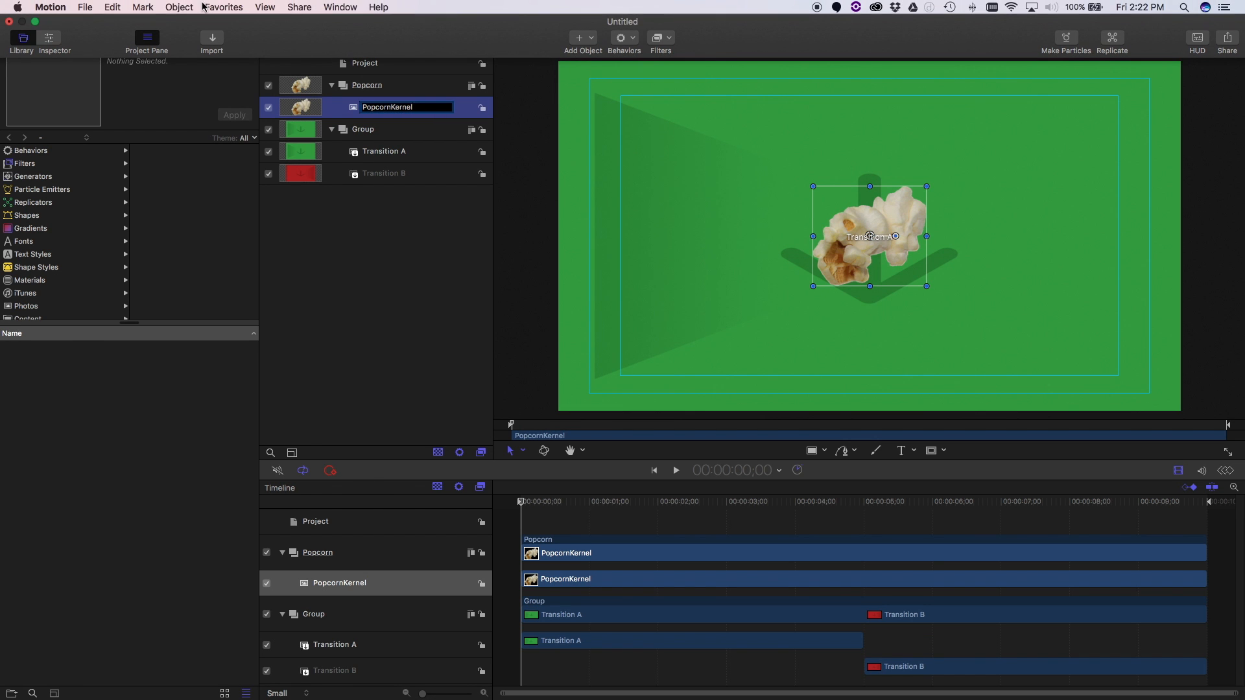
click(195, 7)
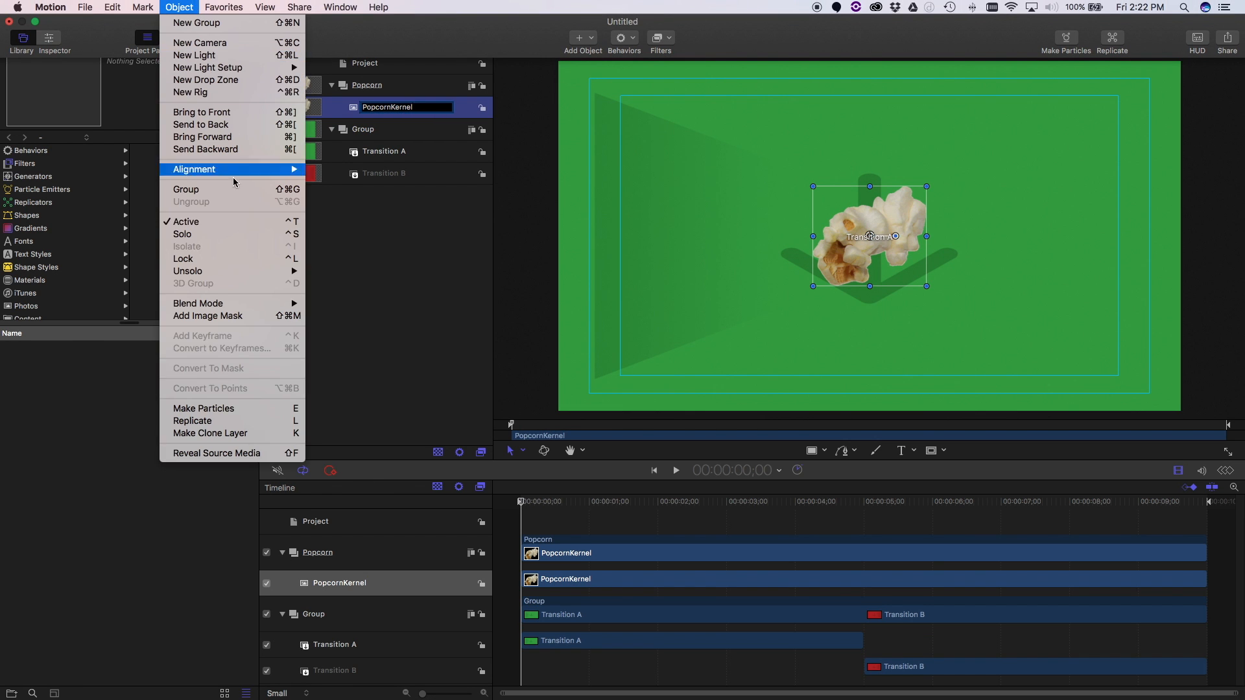
click(259, 411)
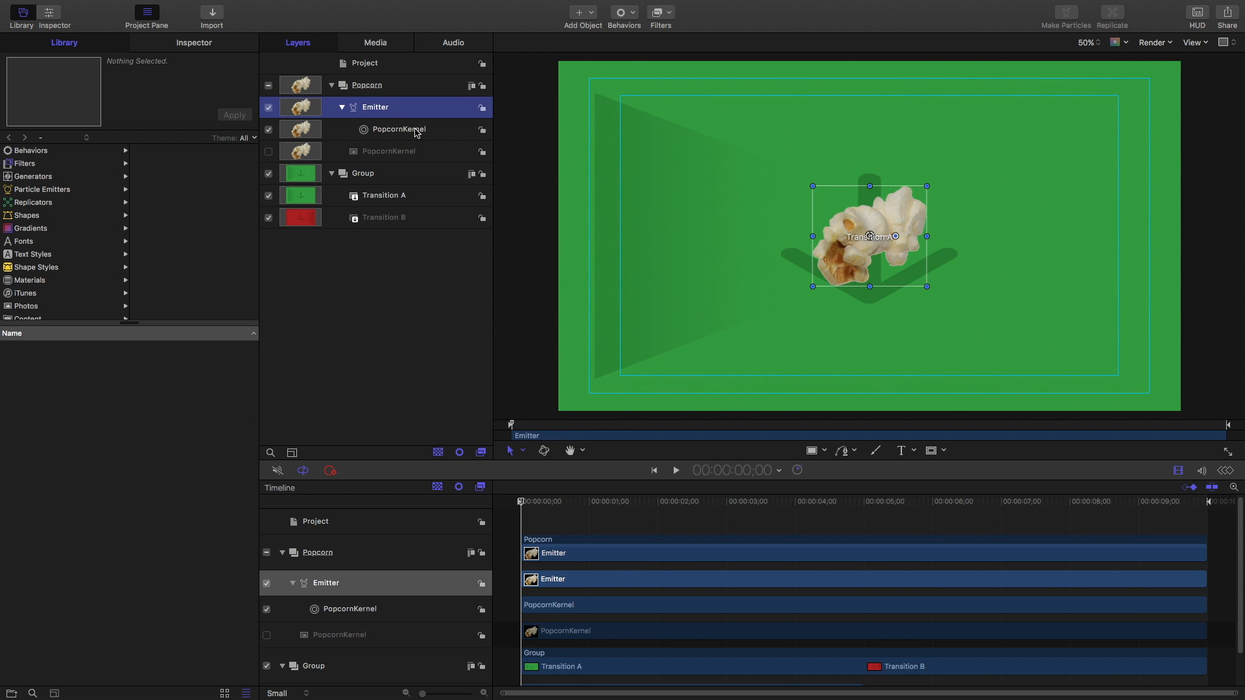
Set the emitter's emission angle to 90° and emission range to 100°, and play the animation briefly.
click(194, 42)
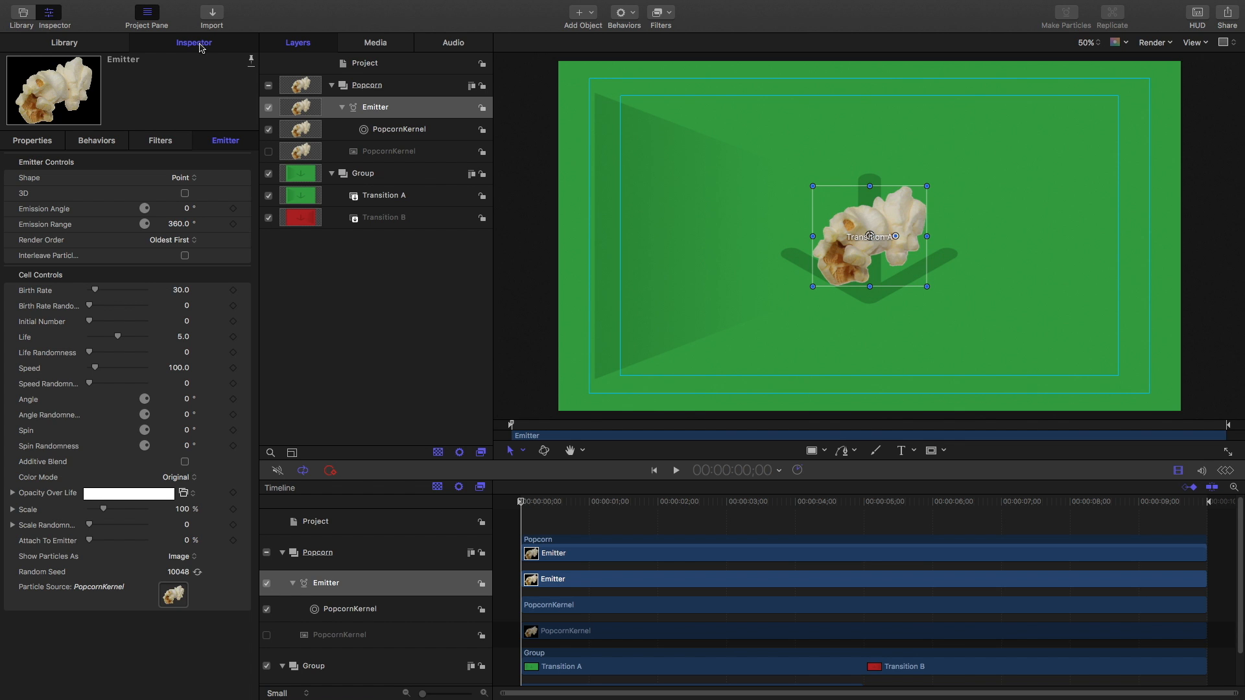
click(186, 211)
click(171, 225)
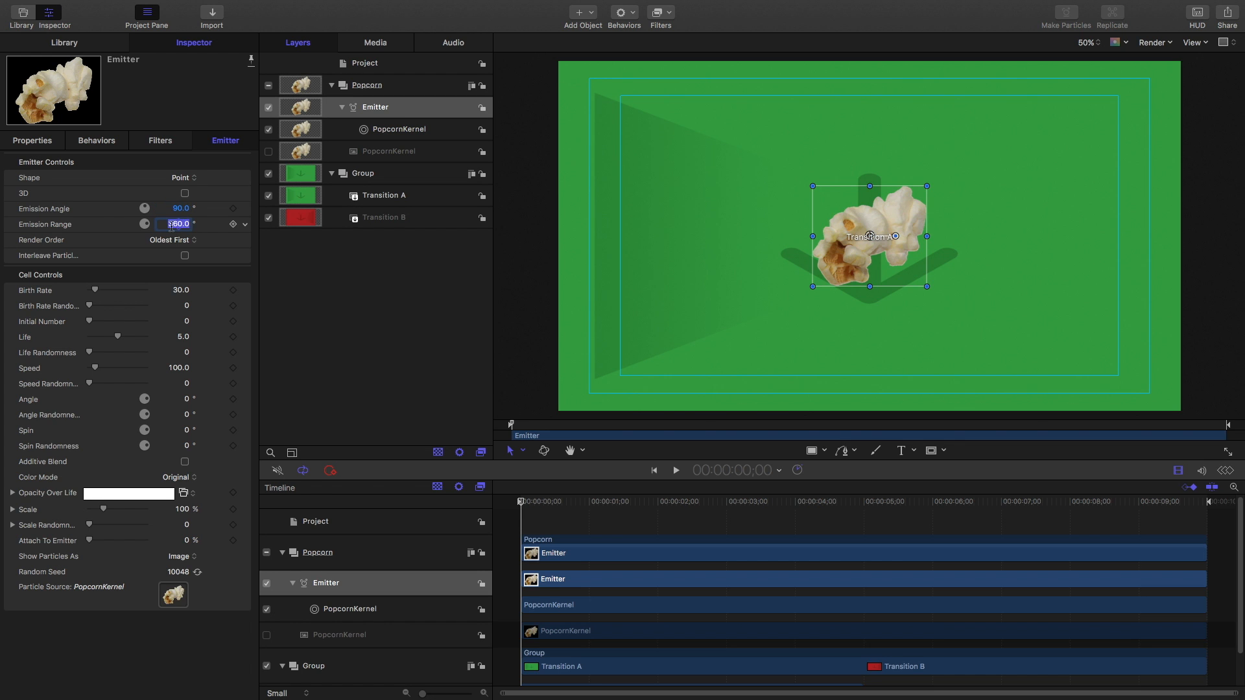
text(100)
key(Return)
key(space)
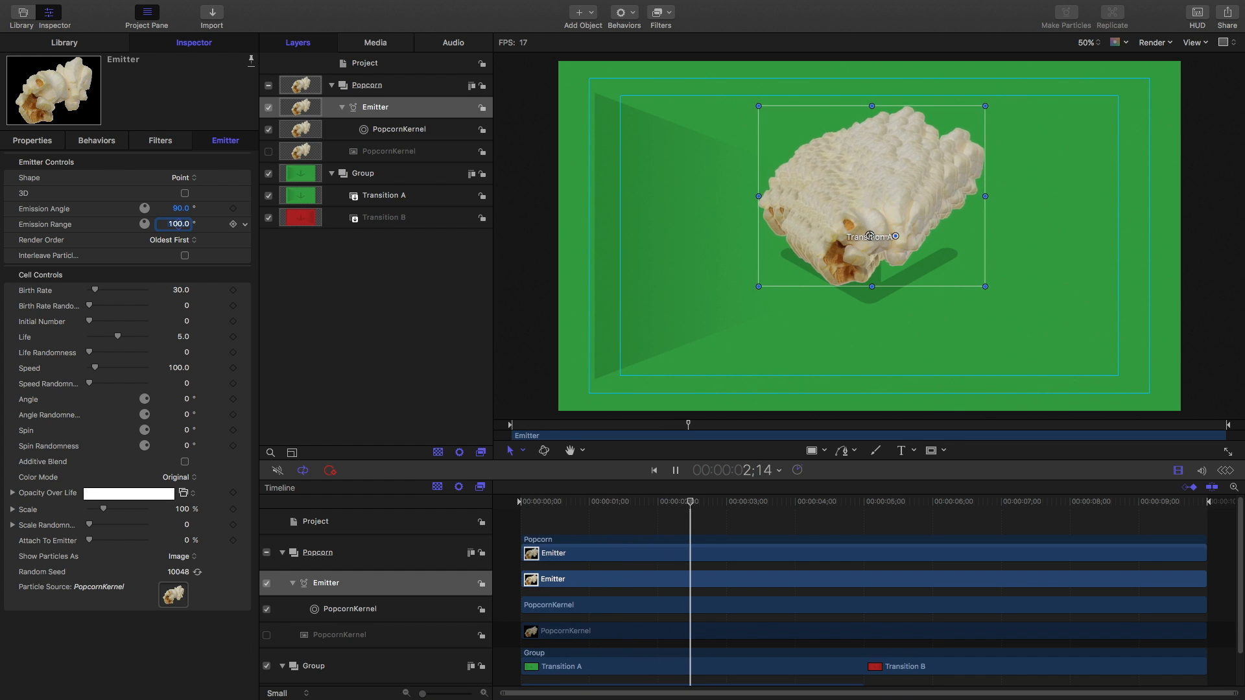
key(space)
Set the emitter's render order to Oldest Last and return the playhead to the start.
click(184, 241)
click(172, 253)
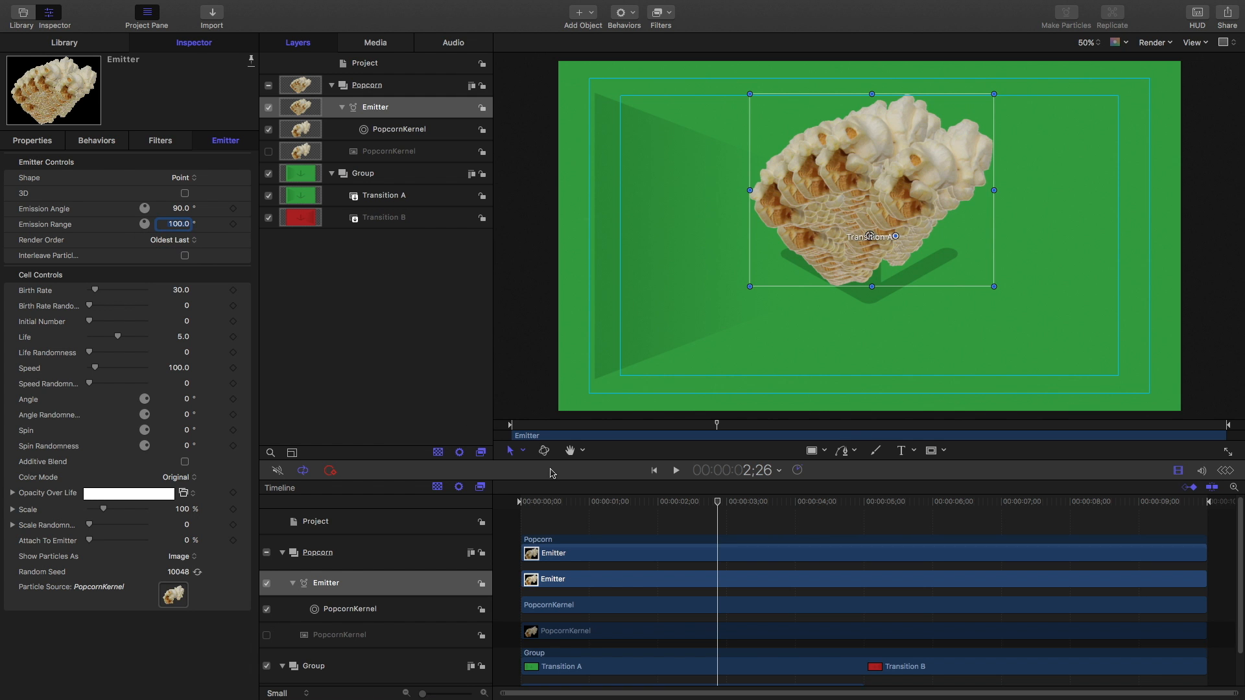
drag(717, 506, 520, 506)
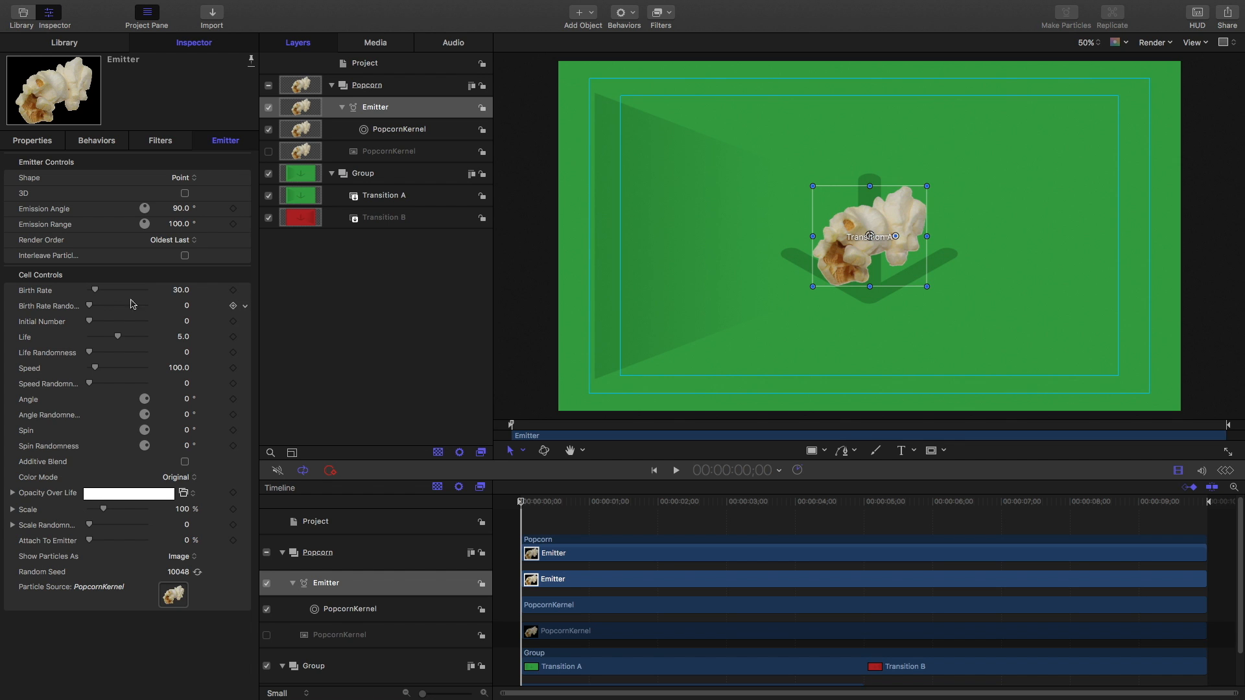
Set the particles' birth rate to 145, life to 10, speed to 183 and speed randomness to 135, and preview the animation.
double_click(180, 290)
text(145)
key(Return)
click(184, 337)
text(10)
click(179, 369)
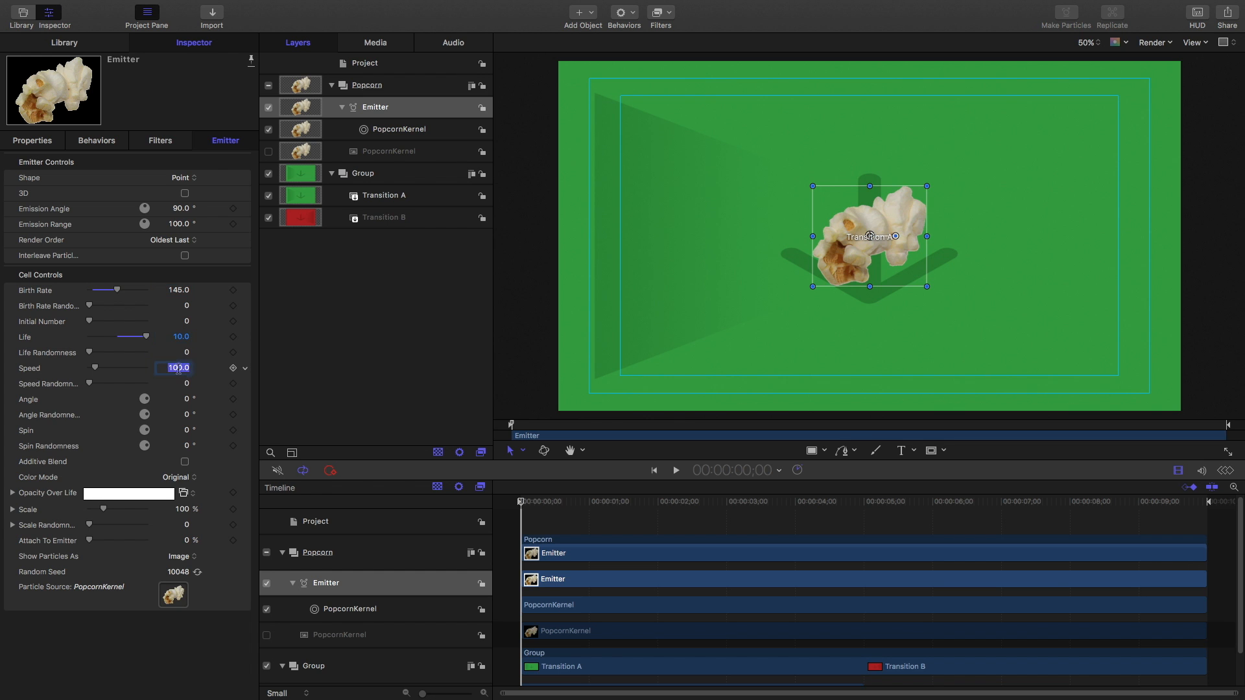
text(183)
click(181, 383)
key(Return)
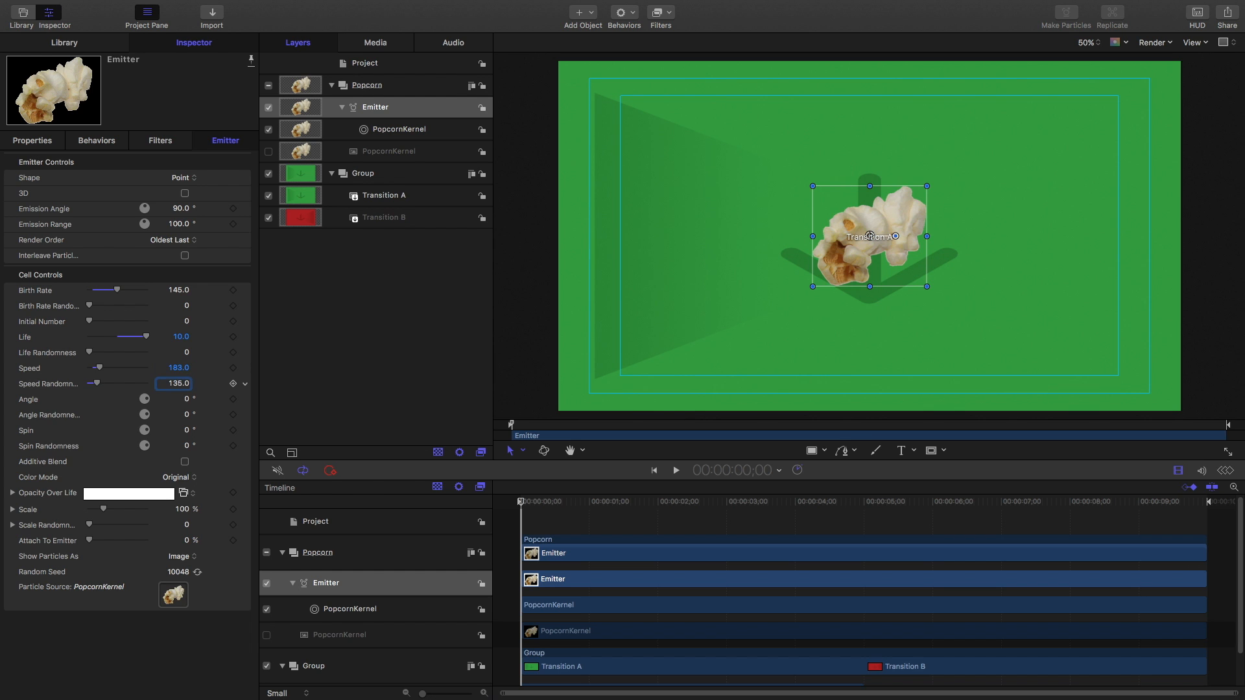
key(space)
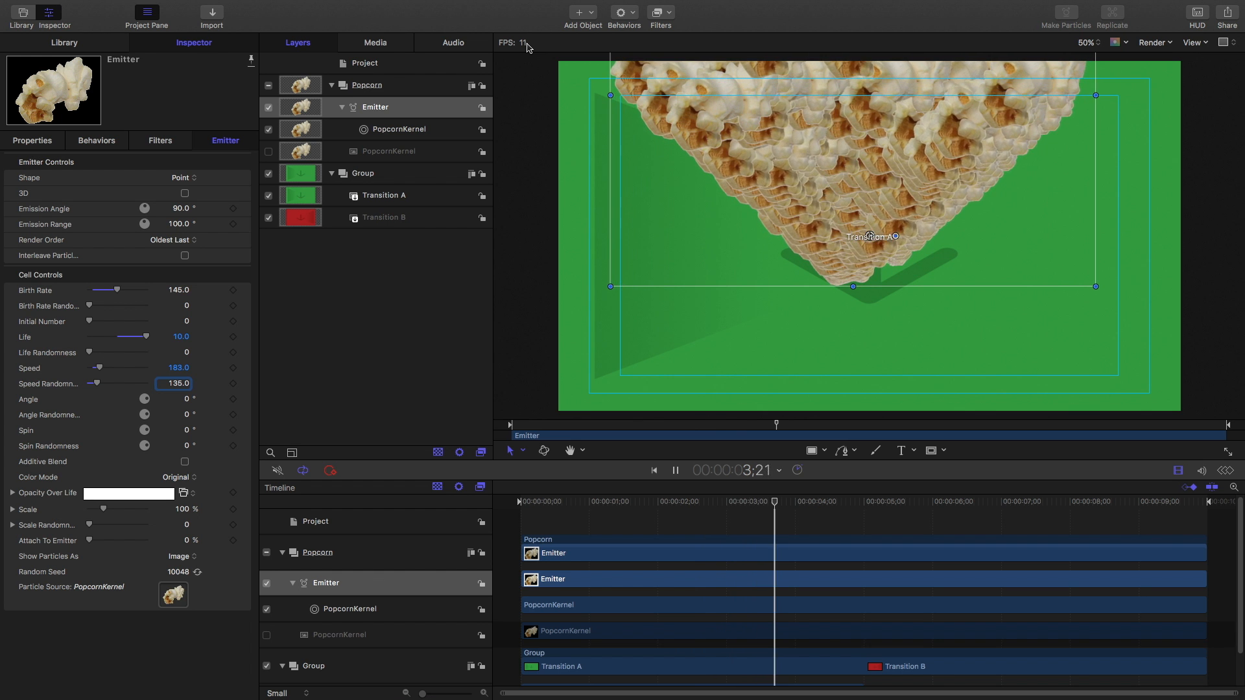
key(space)
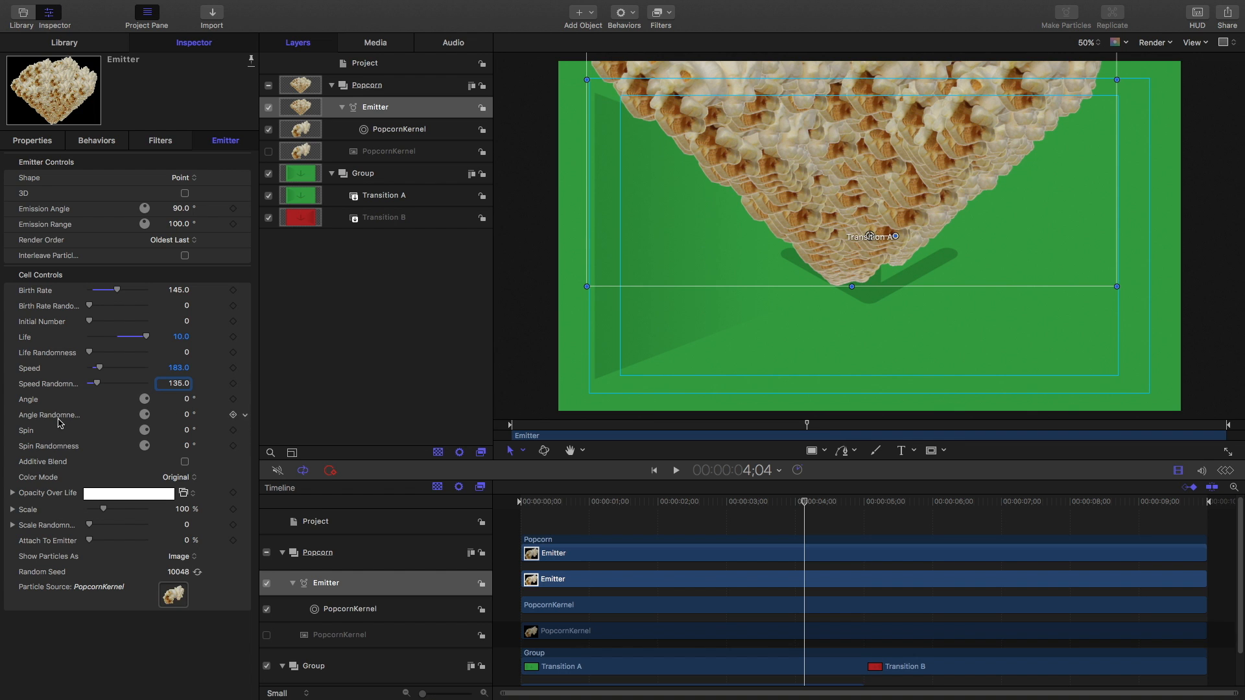
Set the particles' angle randomness and spin randomness to 180° each, and return the playhead to the start.
click(186, 415)
click(186, 447)
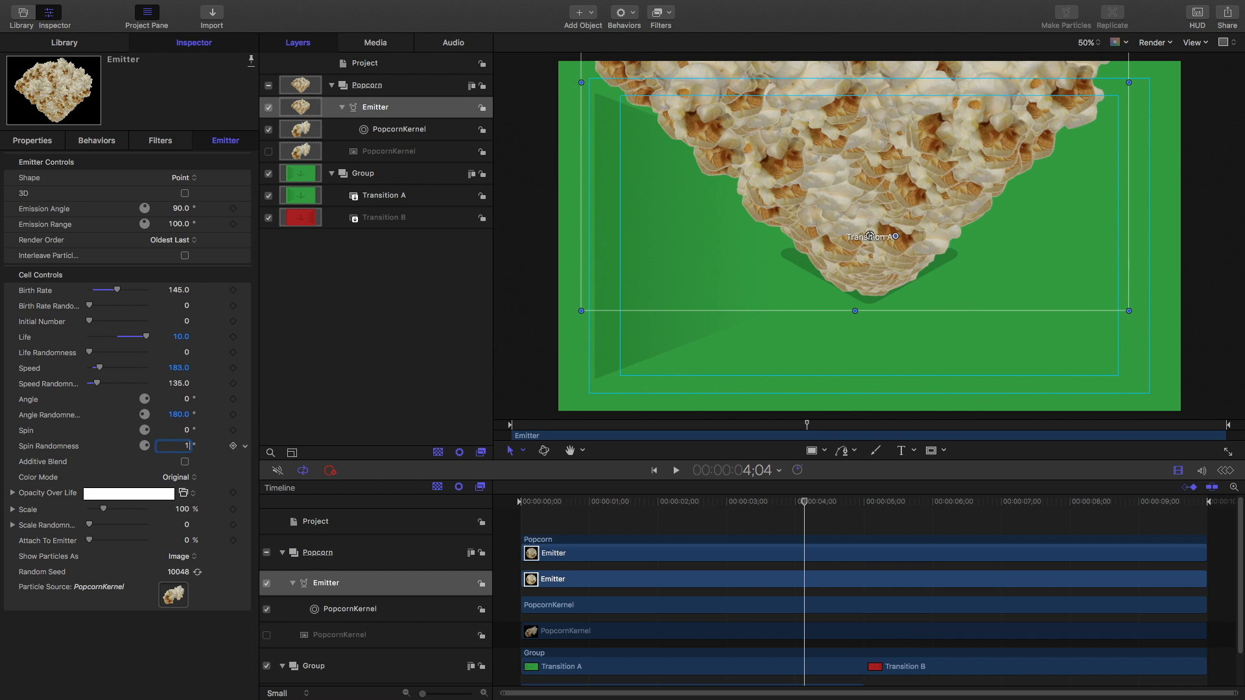
key(Return)
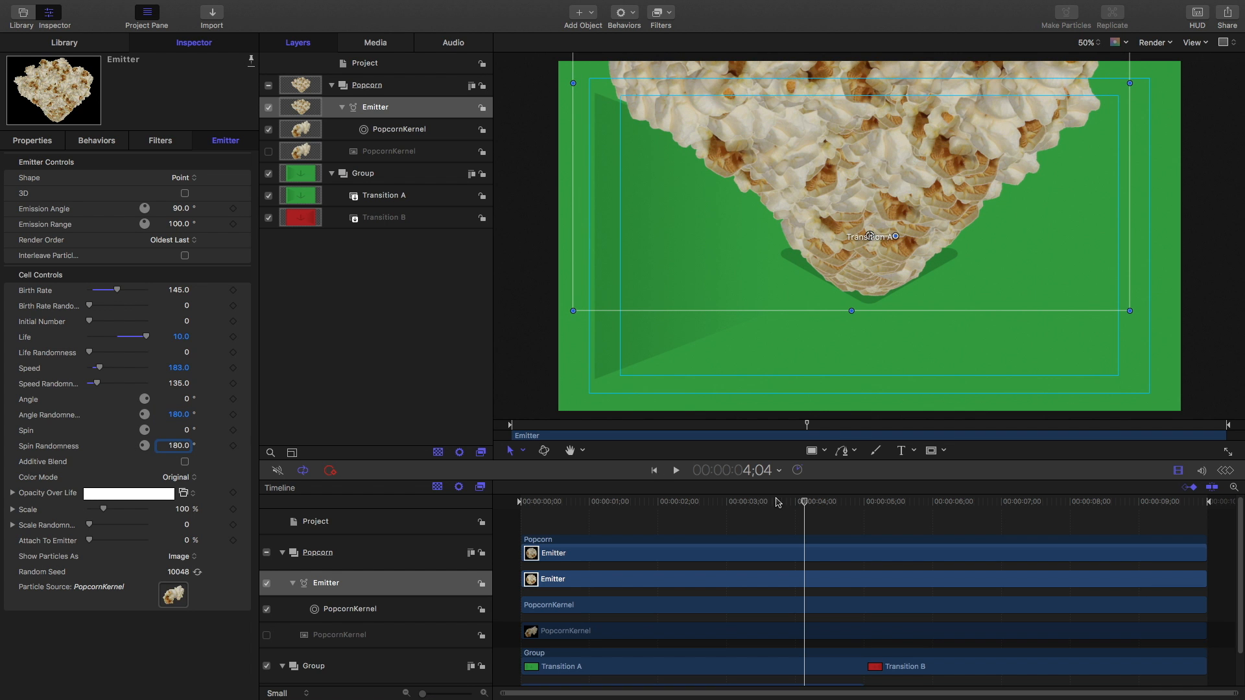
drag(807, 504, 521, 507)
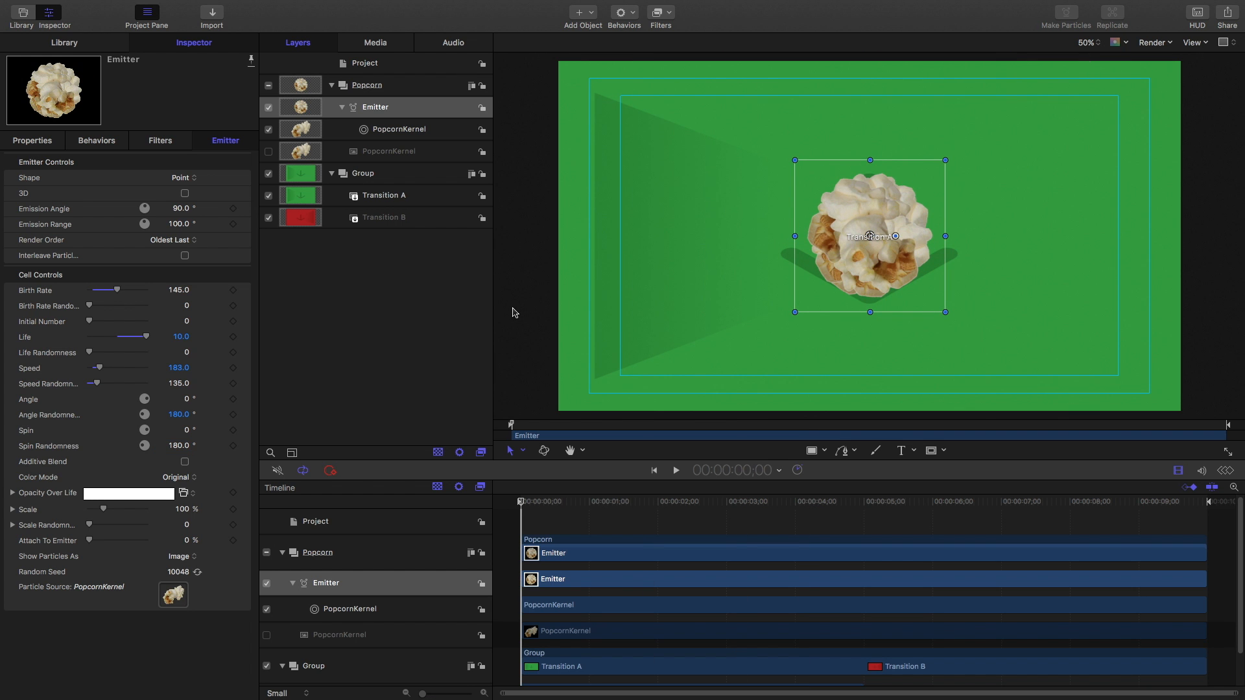
Position the emitter below the frame at X -25 px, Y -950 px, and play the animation through before rewinding.
key(super+minus)
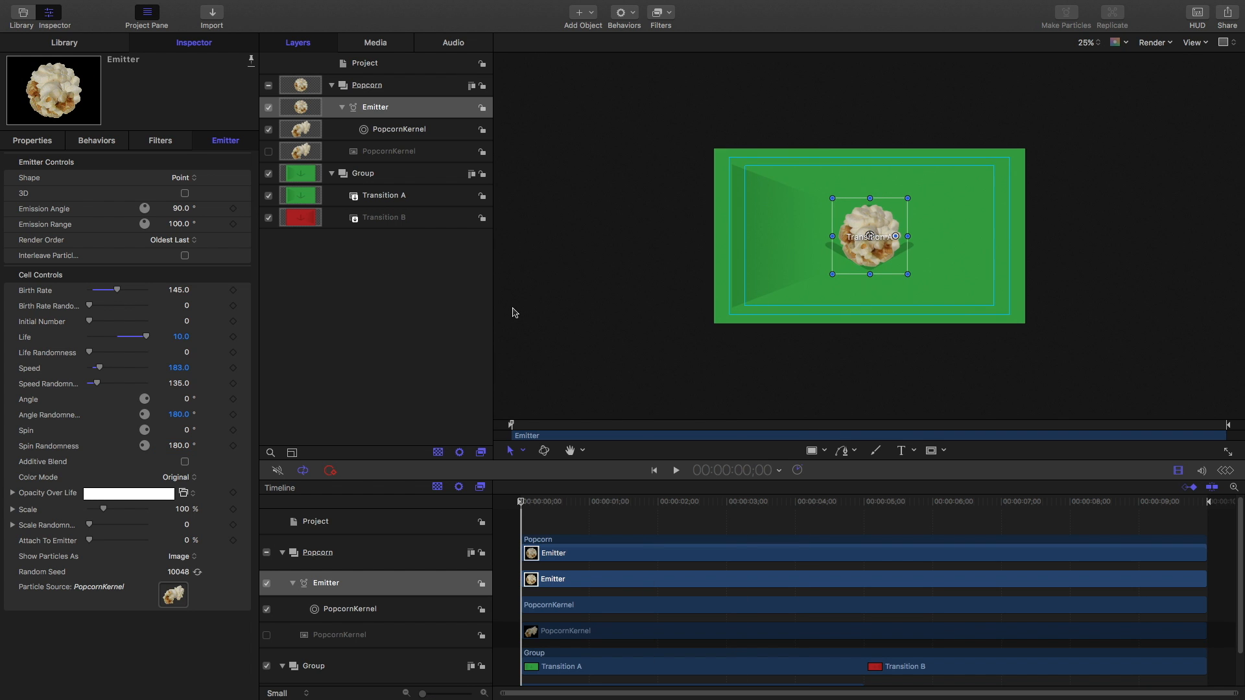
click(40, 143)
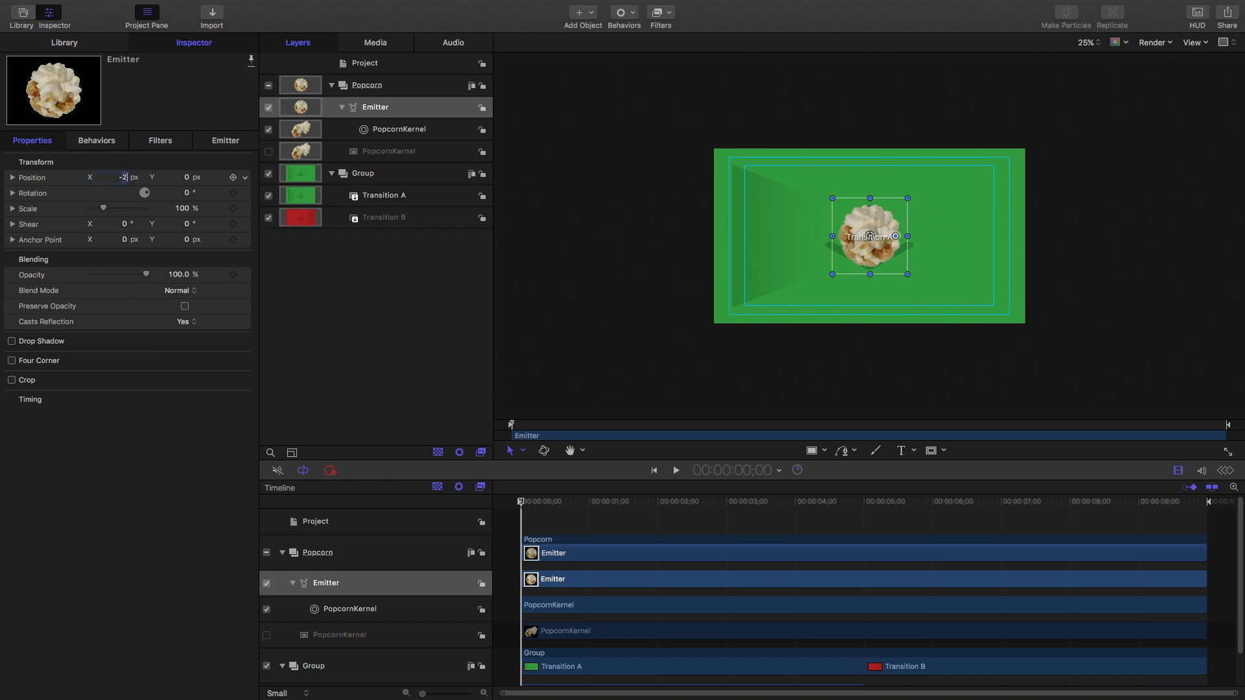
text(-25)
click(186, 177)
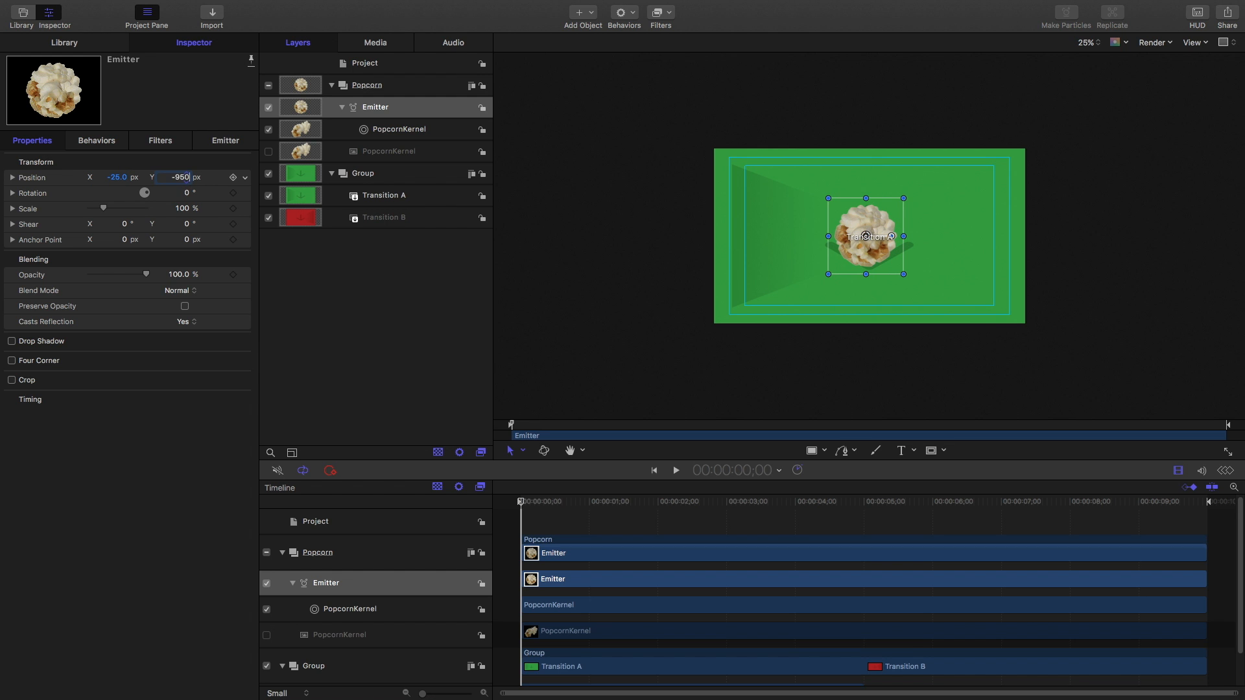
key(Return)
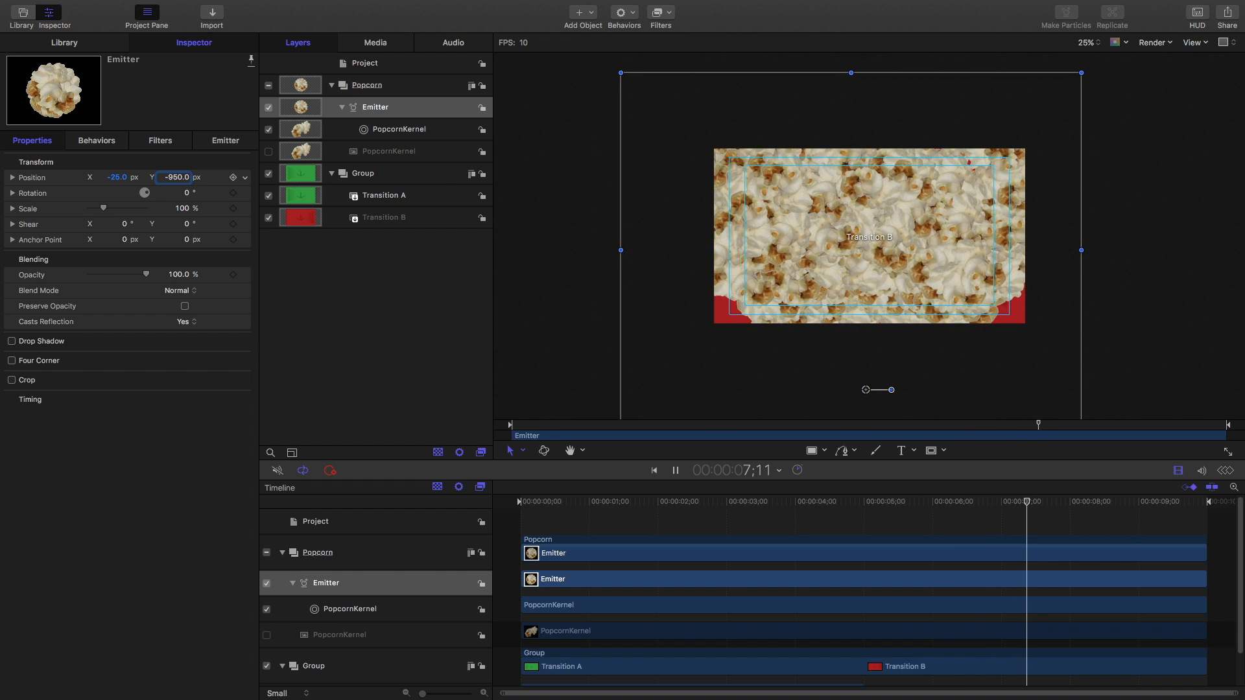
drag(1045, 506, 506, 507)
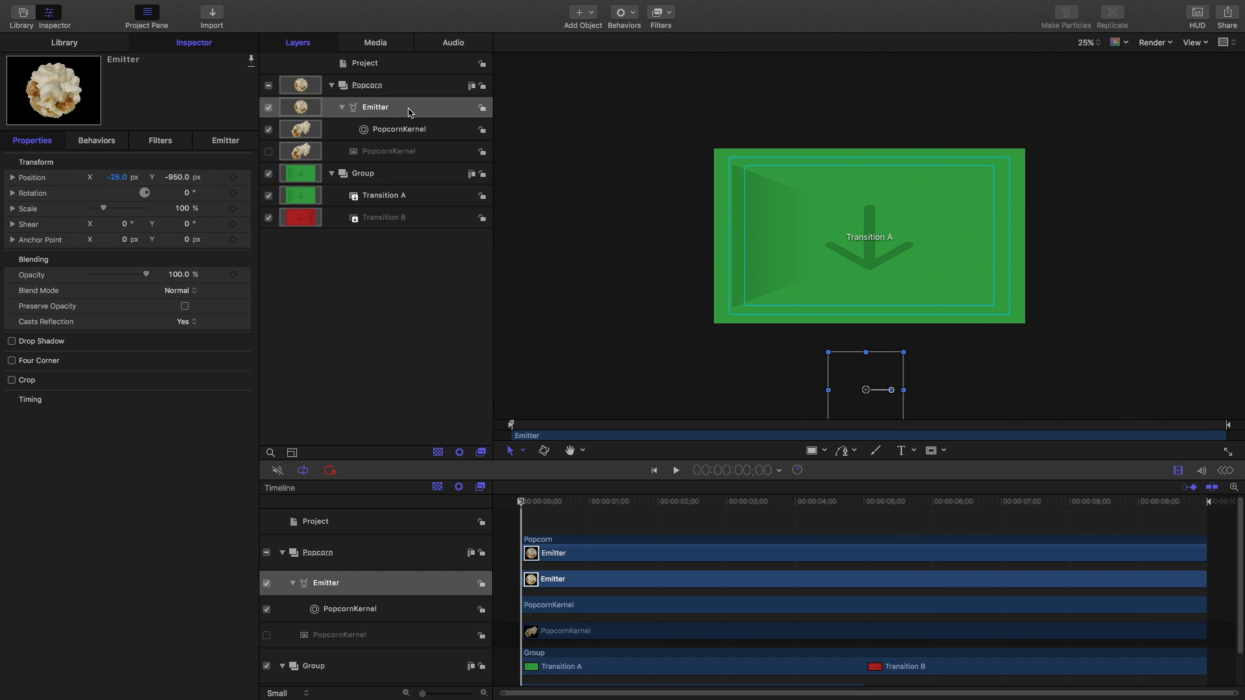
Add a Gravity simulation behavior to the emitter and scrub through the timeline to check the particle motion.
click(625, 16)
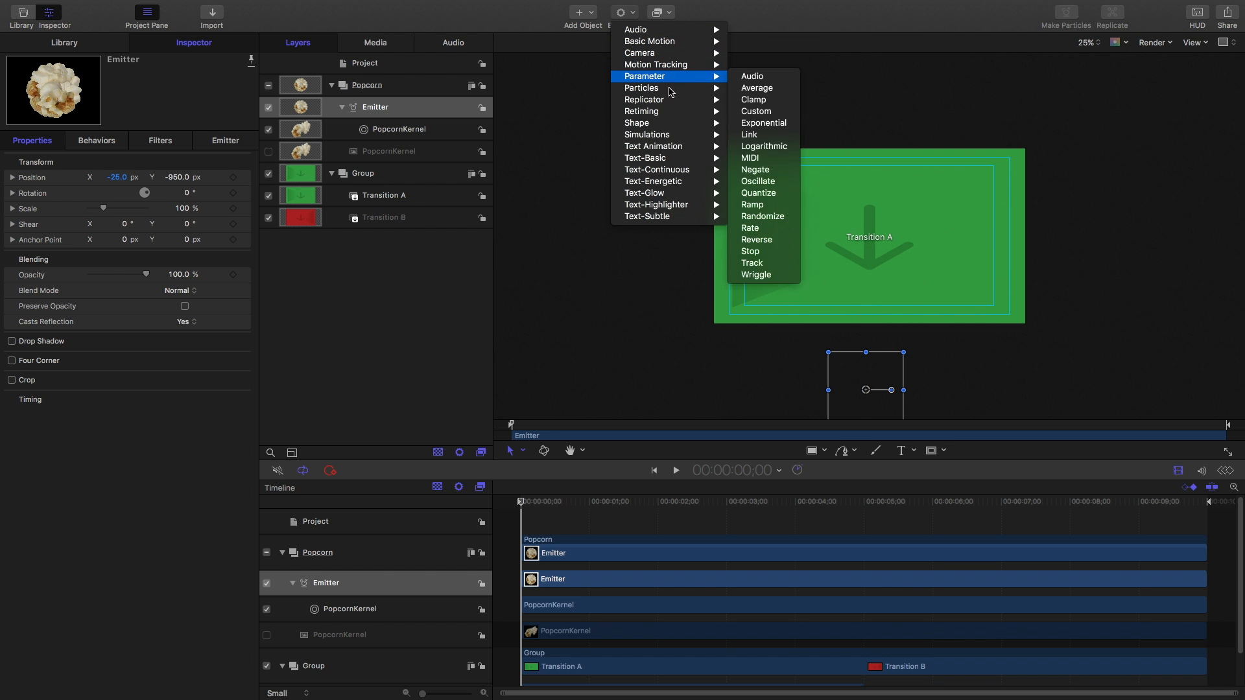
mouse_move(697, 138)
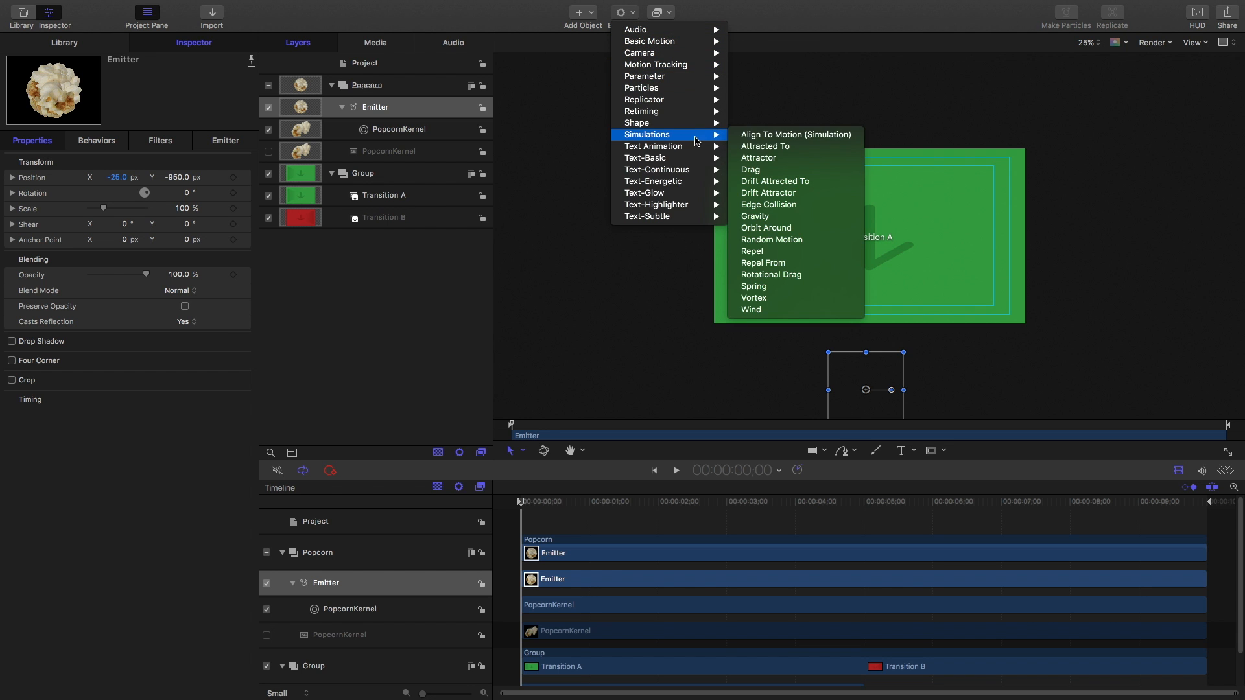
click(789, 218)
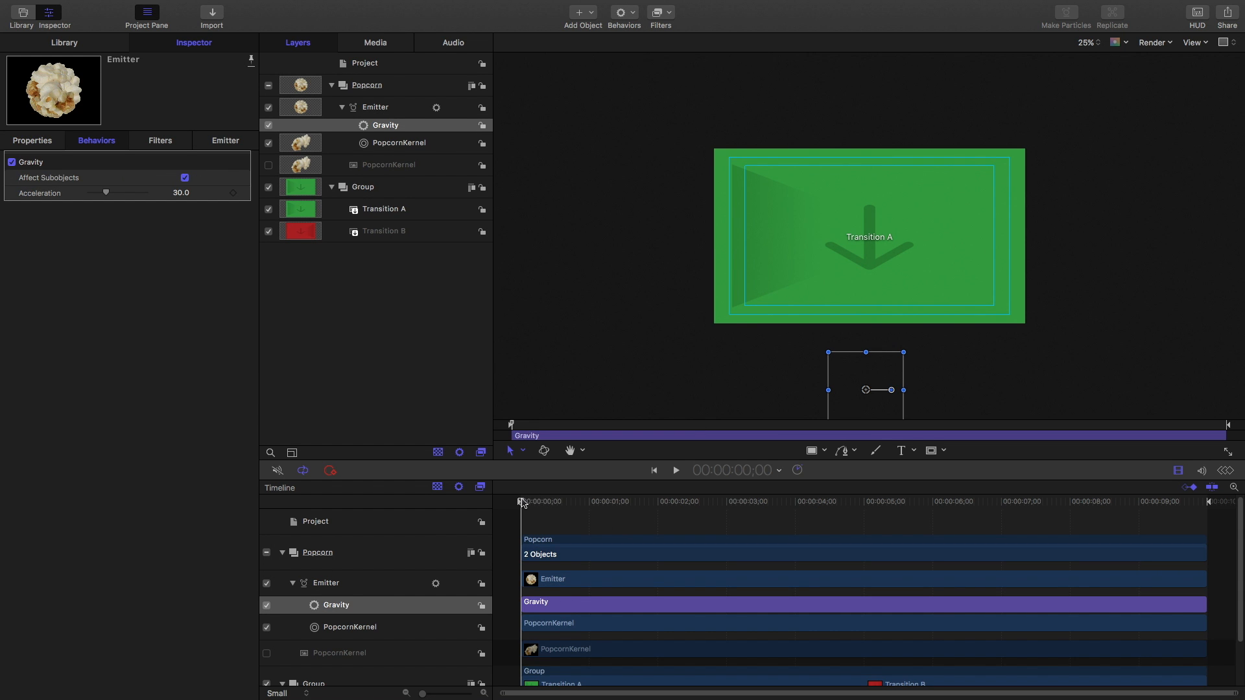
drag(523, 503, 967, 503)
drag(1105, 503, 1212, 503)
drag(835, 502, 513, 503)
Set the Gravity acceleration to 10, scrub through the result and park the playhead at 5;00, where Transition B starts.
drag(102, 193, 101, 193)
drag(518, 502, 1012, 502)
drag(1143, 498, 869, 501)
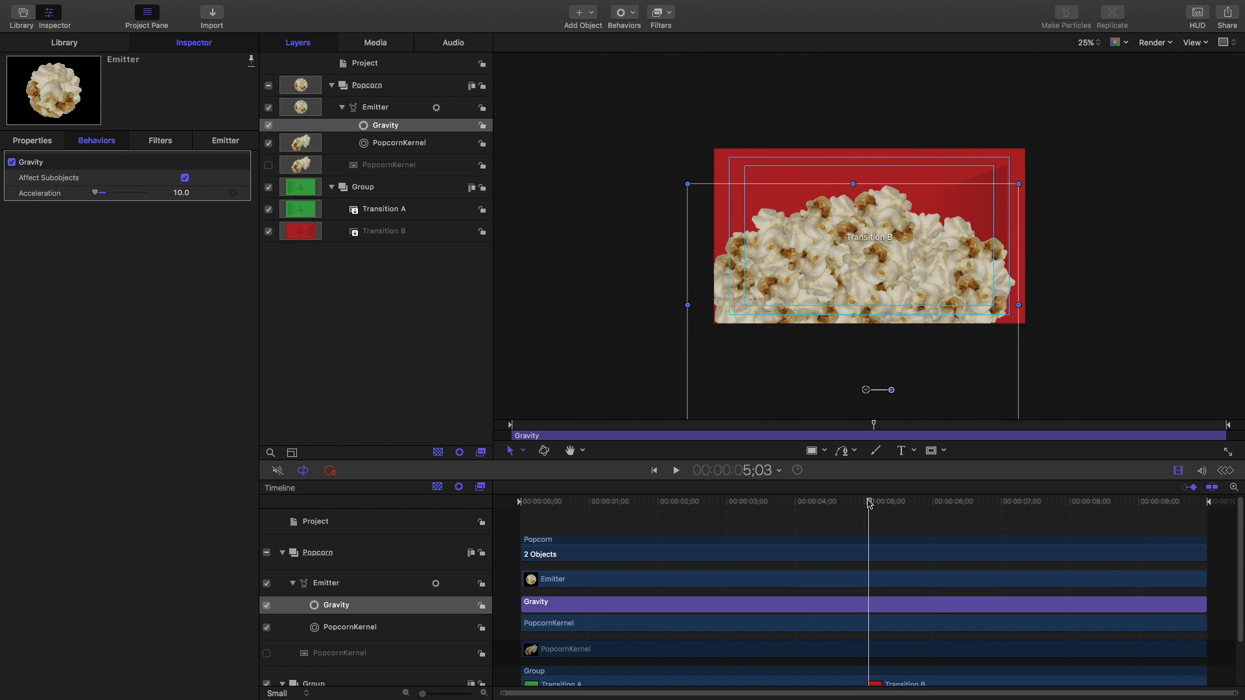
scroll(870, 502, down, 3)
key(Left)
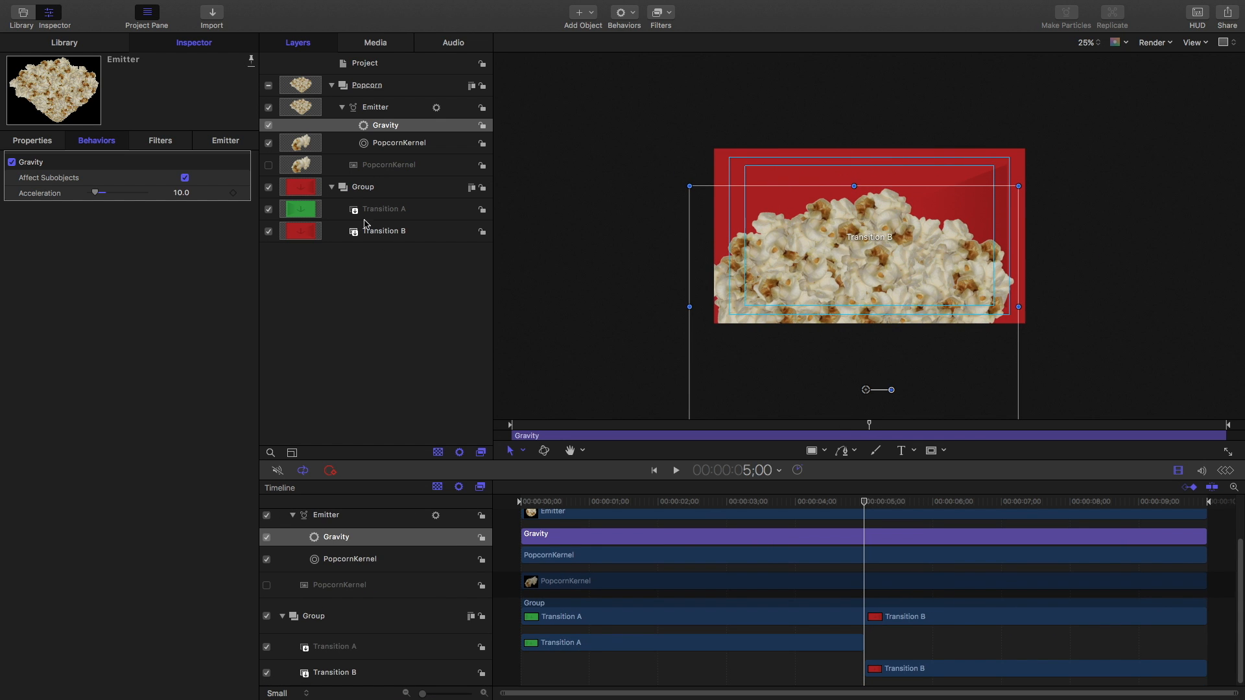
Adjust the emitter's particles to a birth rate of 235, speed of 316 and speed randomness of 88.
click(402, 113)
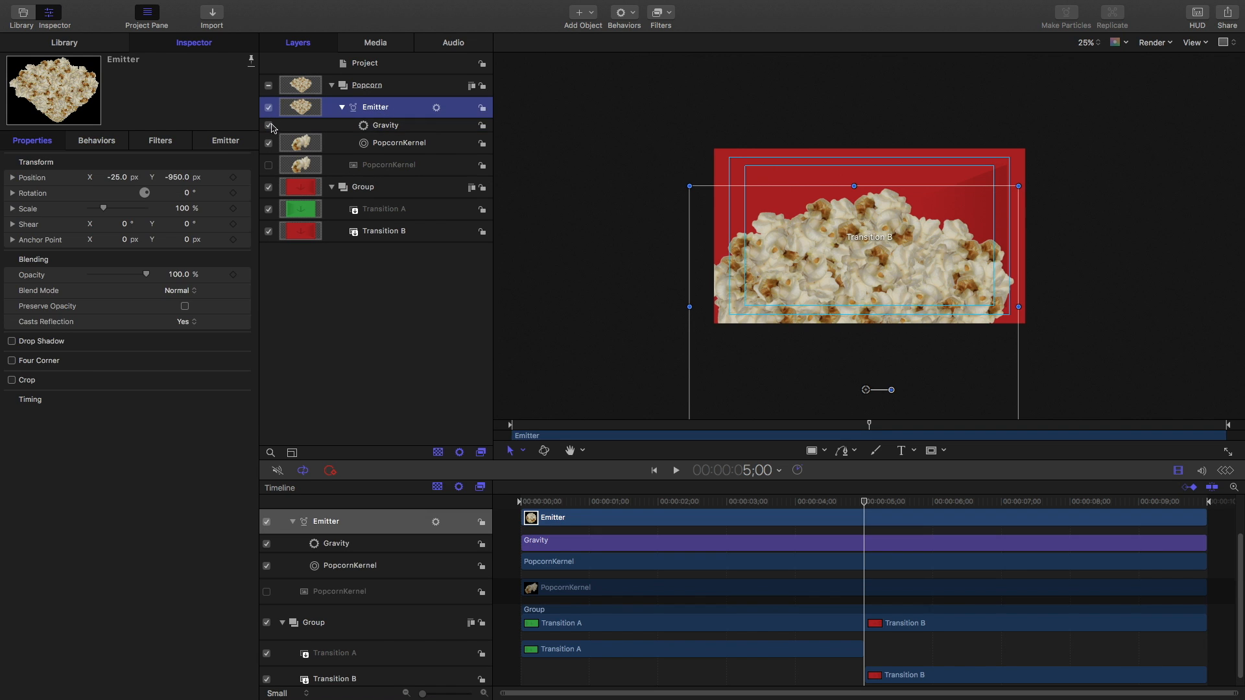
click(224, 141)
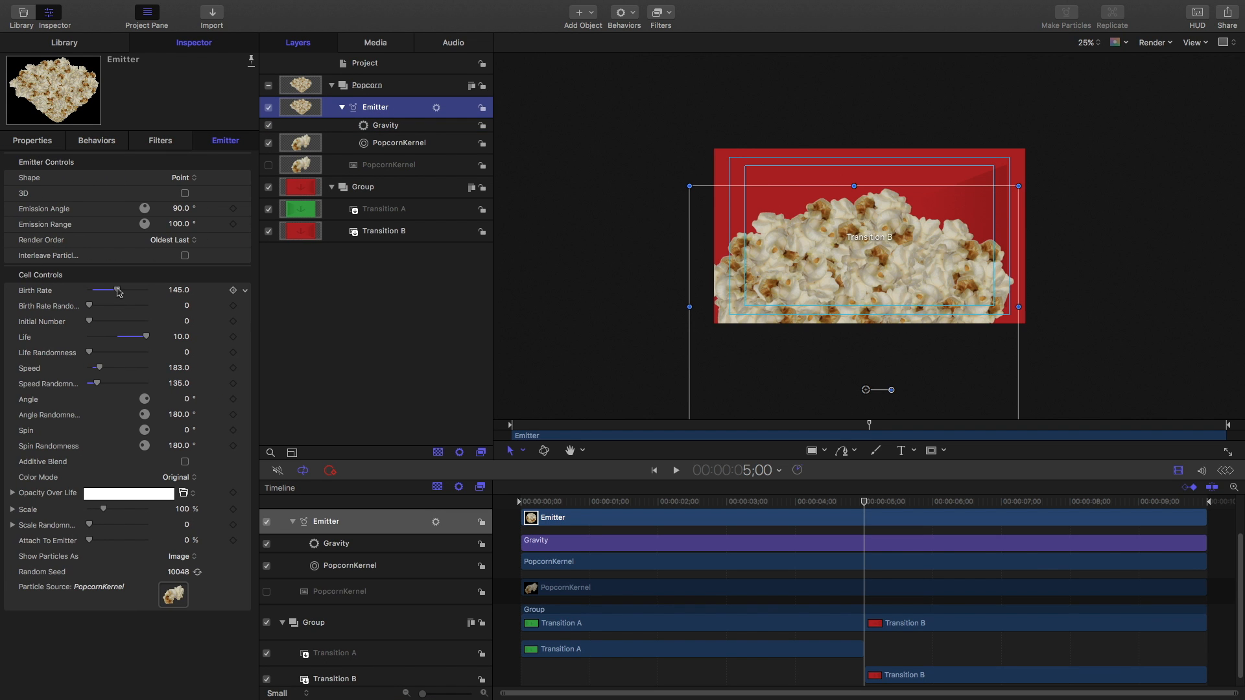
drag(119, 291, 127, 294)
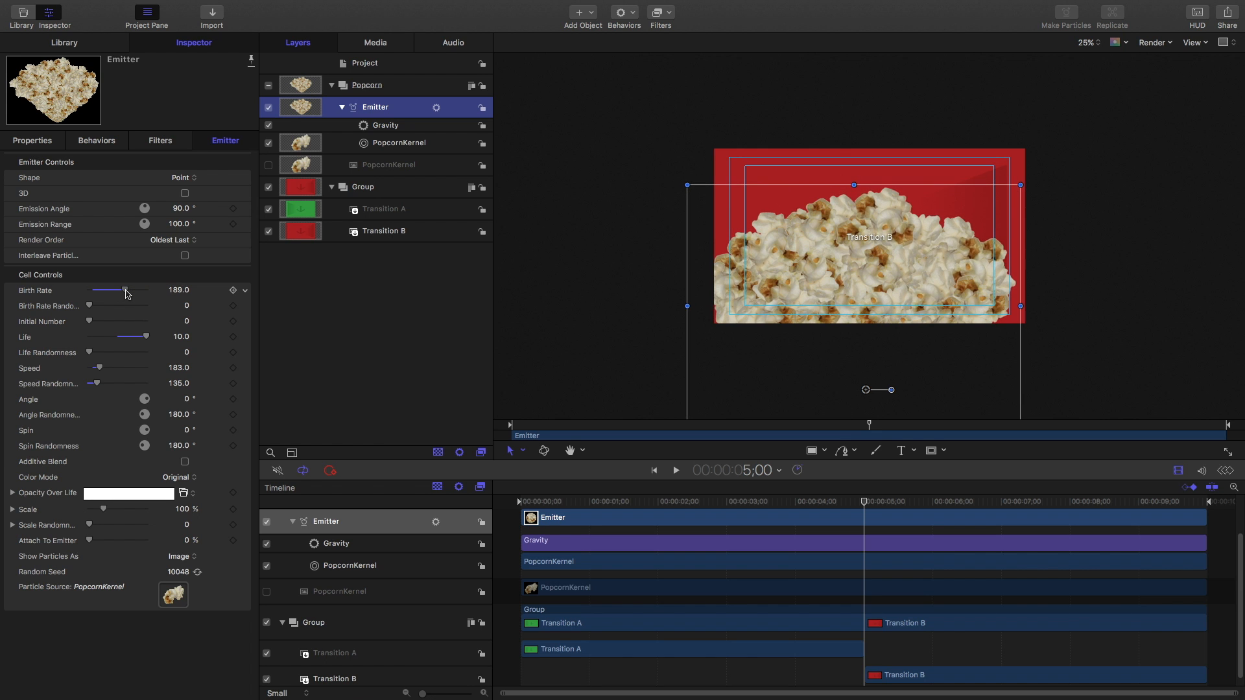
drag(100, 369, 106, 369)
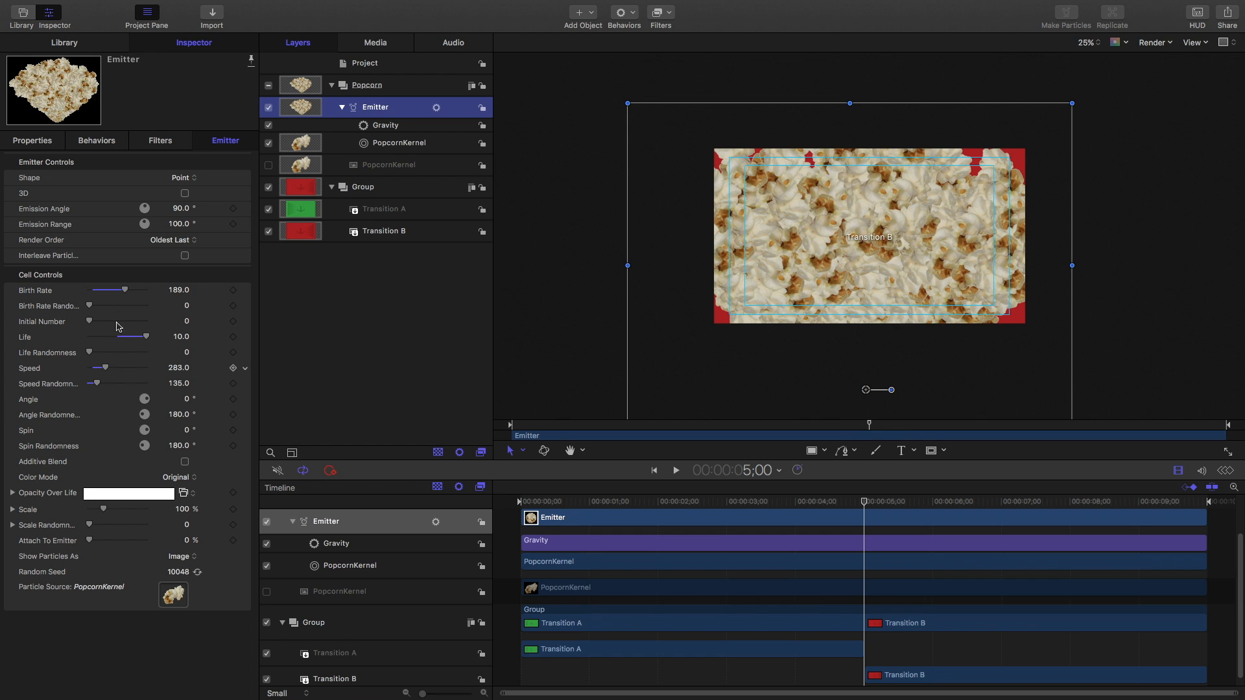
drag(127, 291, 135, 292)
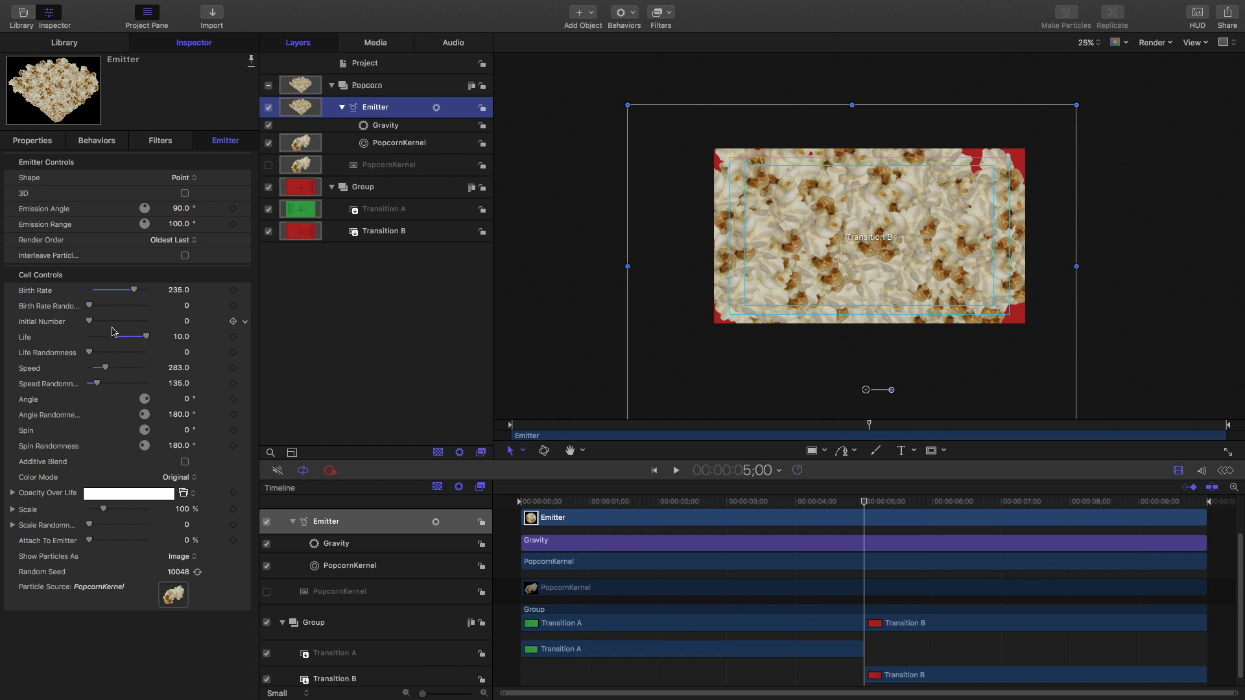
drag(107, 370, 94, 384)
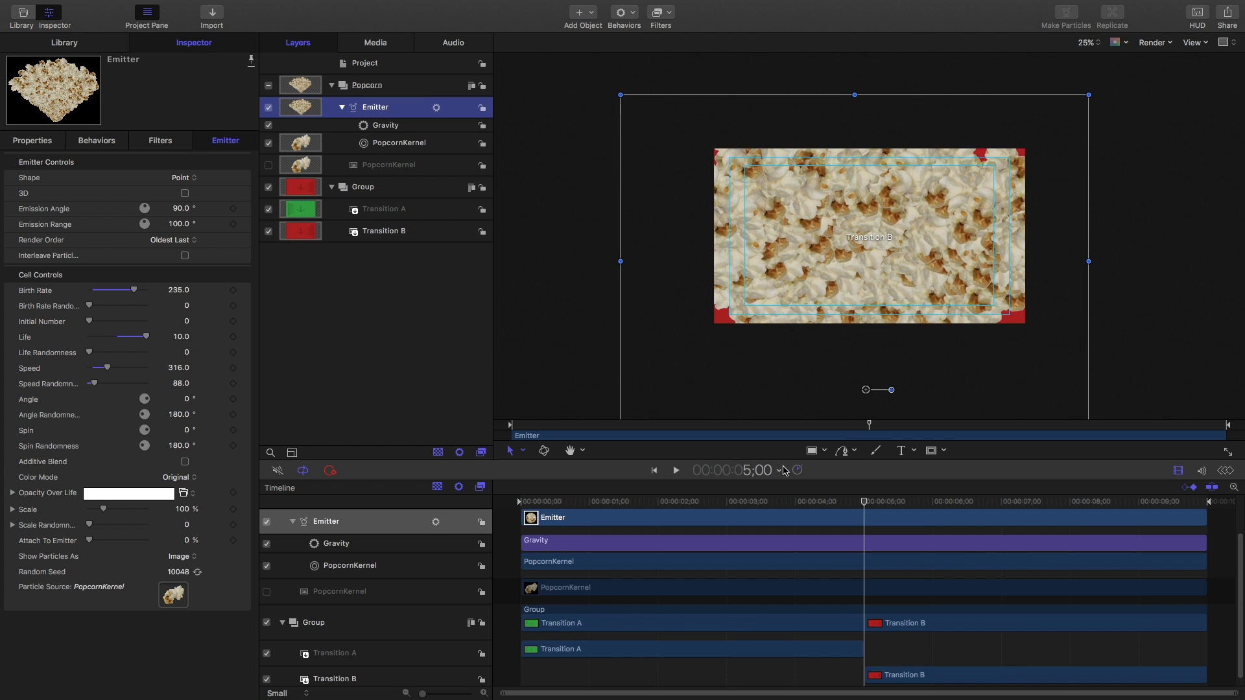
Center the emitter horizontally beneath the frame and keyframe its Birth Rate at 235 and Life at 10 at time 5;00.
drag(856, 282, 859, 278)
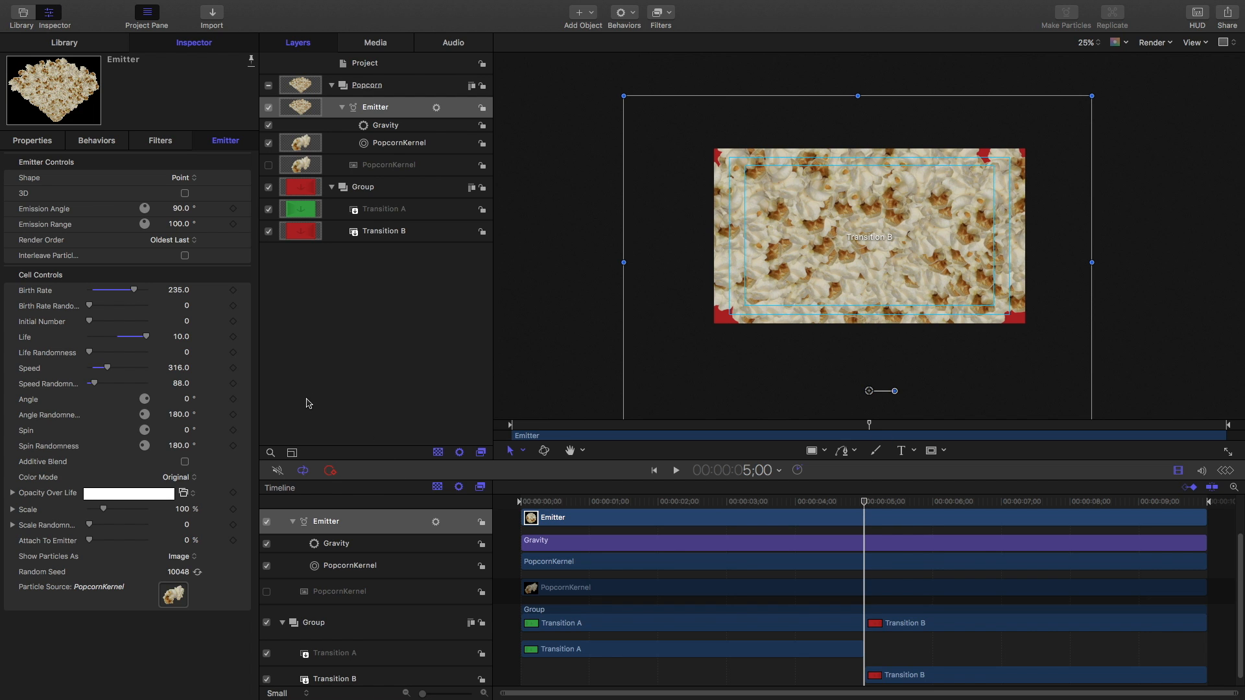
click(234, 291)
mouse_move(866, 504)
mouse_down()
mouse_move(981, 503)
mouse_move(874, 503)
mouse_up()
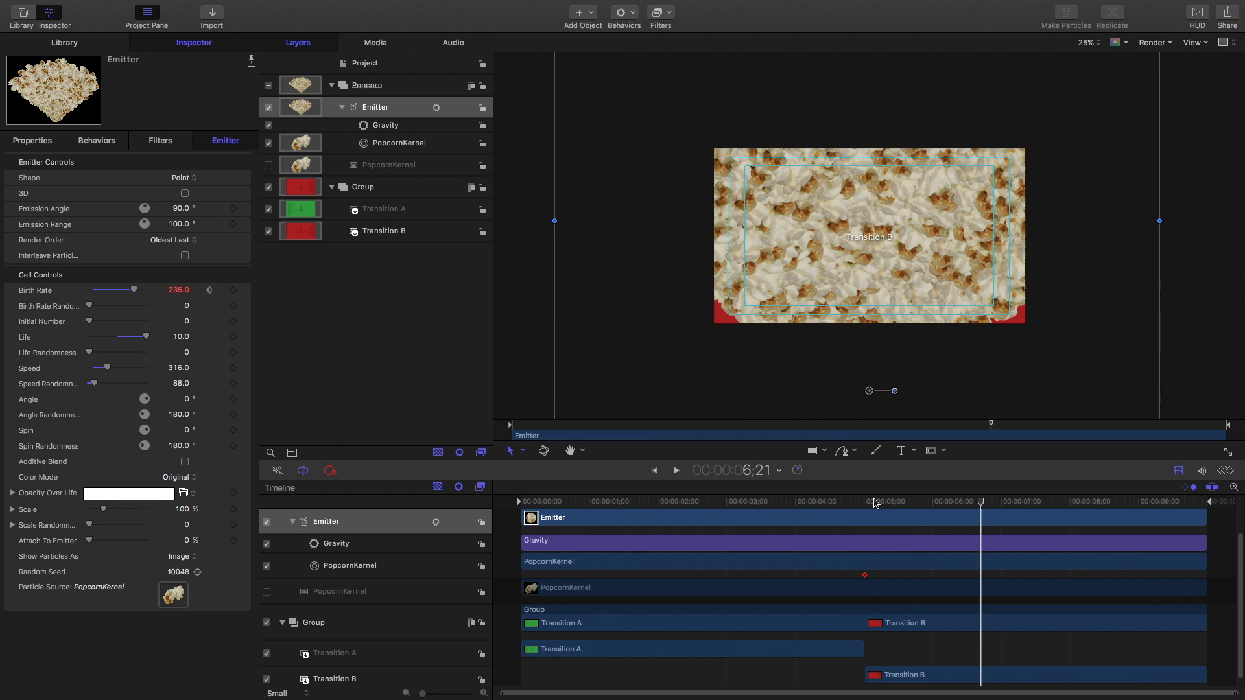
click(209, 291)
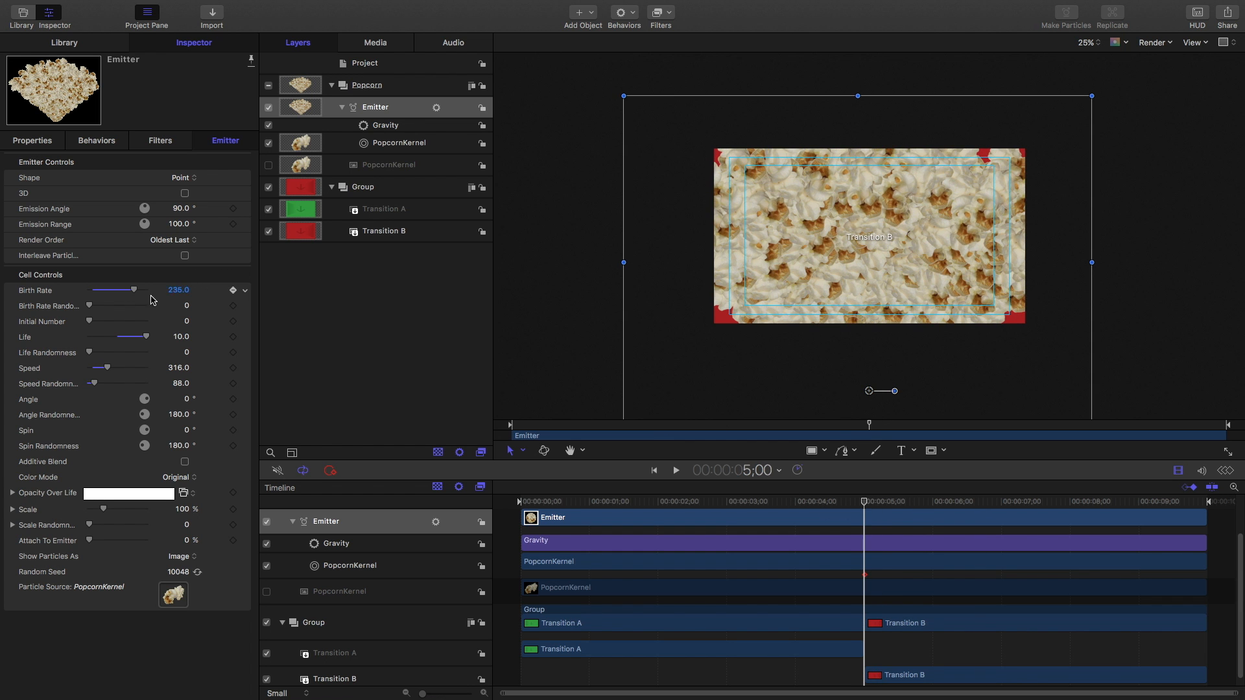
click(233, 338)
Add end keyframes at 9;29 that bring the emitter's Life to 0 and its Birth Rate to 28.
drag(864, 505, 1212, 505)
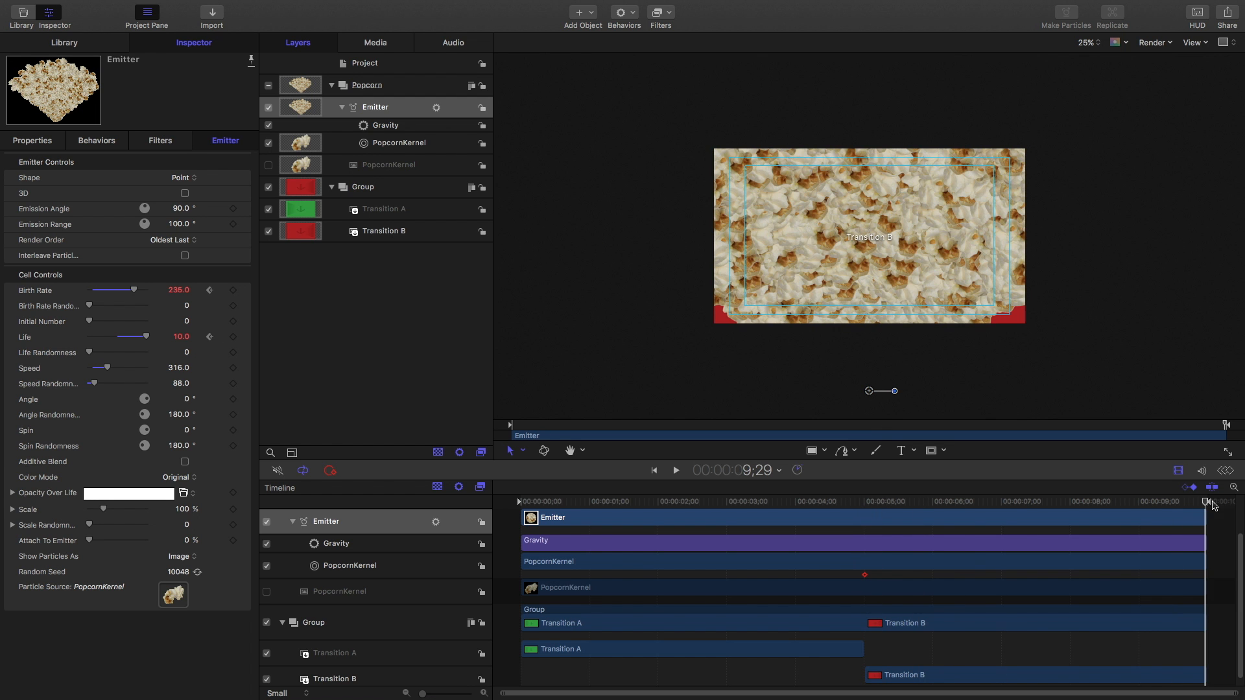
click(146, 336)
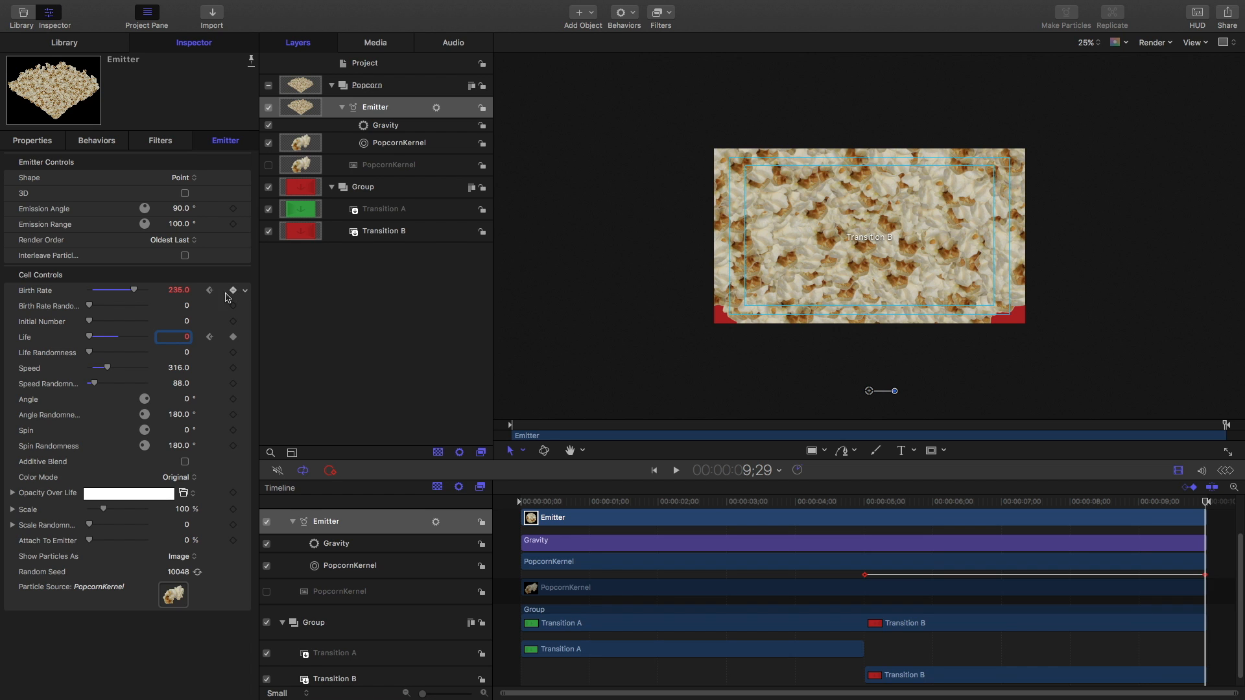
click(176, 290)
text(28)
key(Return)
Return to the emitter's keyframe at 5;00 and keyframe the Gravity acceleration there at 10.
drag(975, 504, 894, 507)
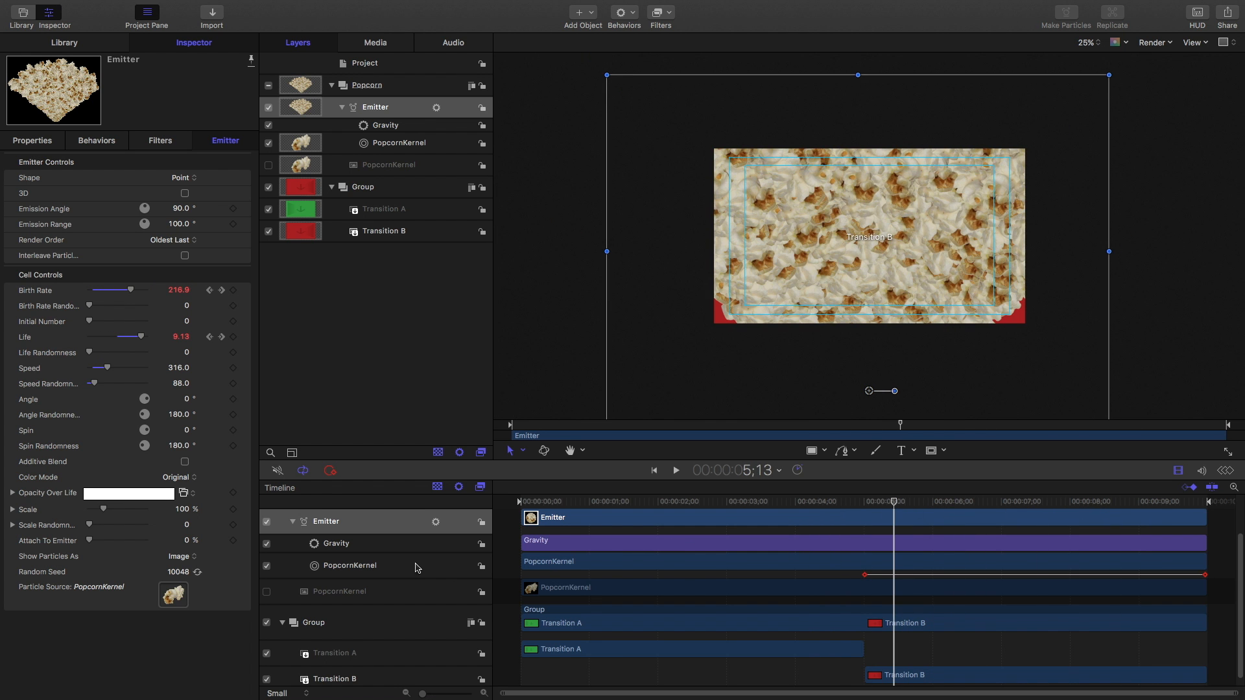
click(380, 544)
click(889, 504)
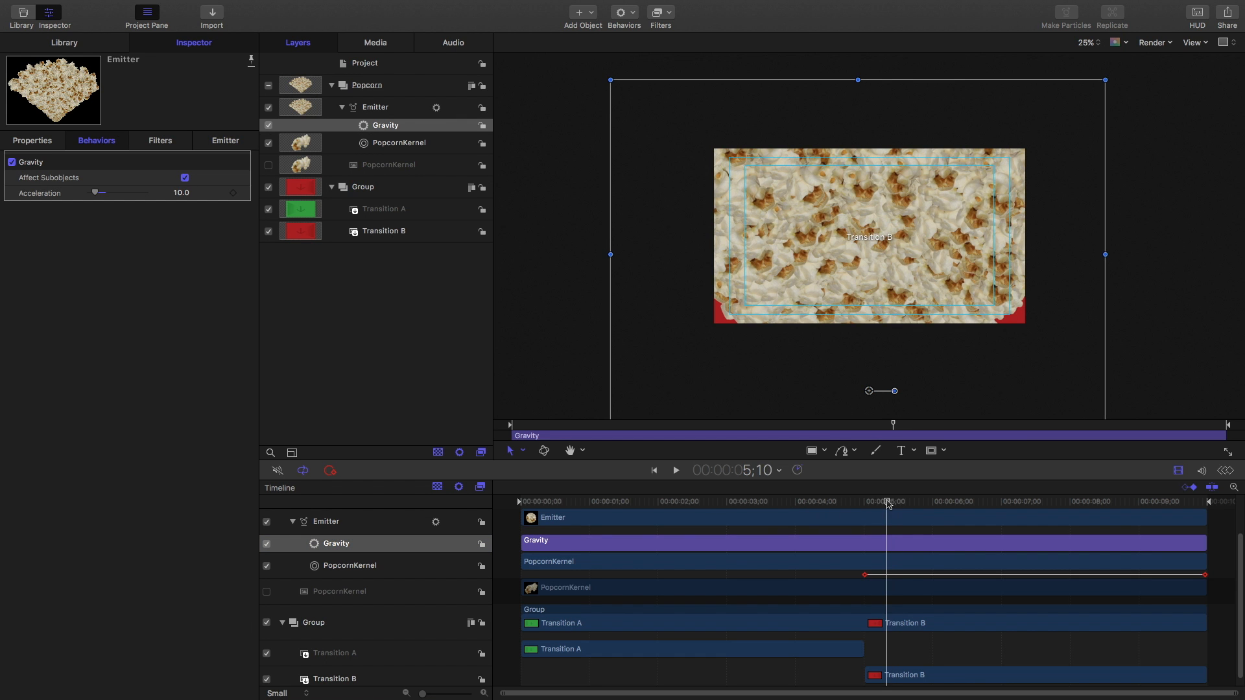
drag(889, 504, 884, 503)
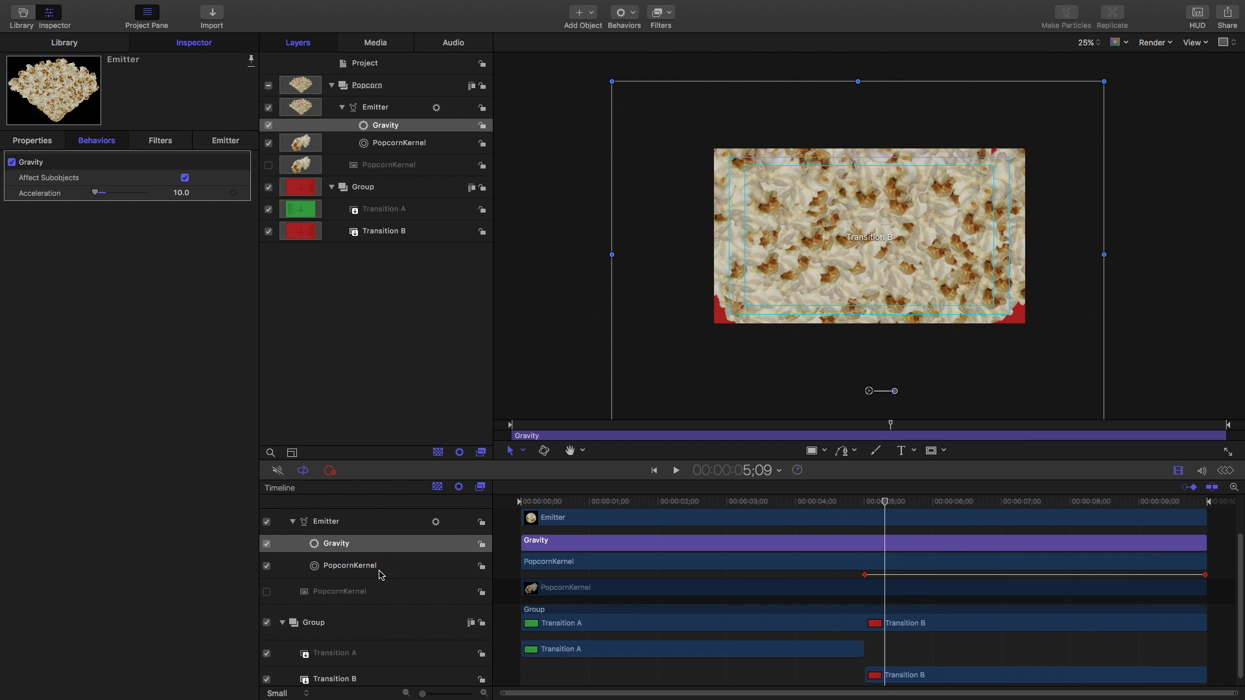
click(378, 522)
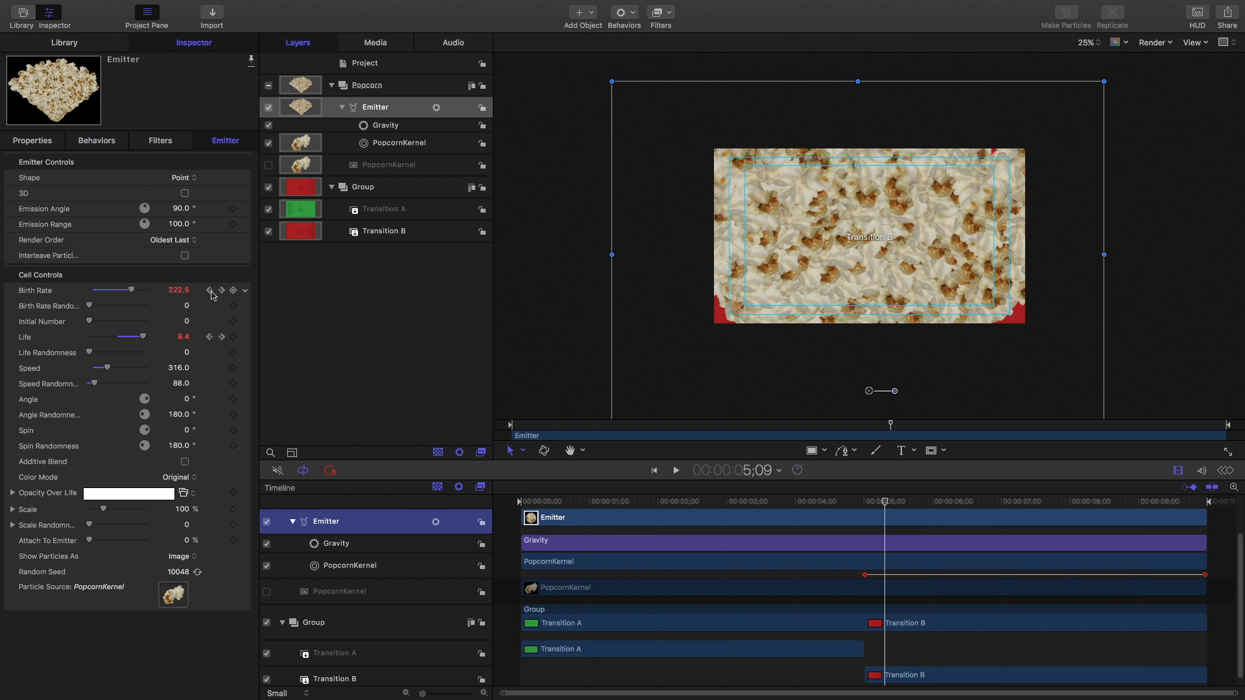
click(210, 291)
click(420, 544)
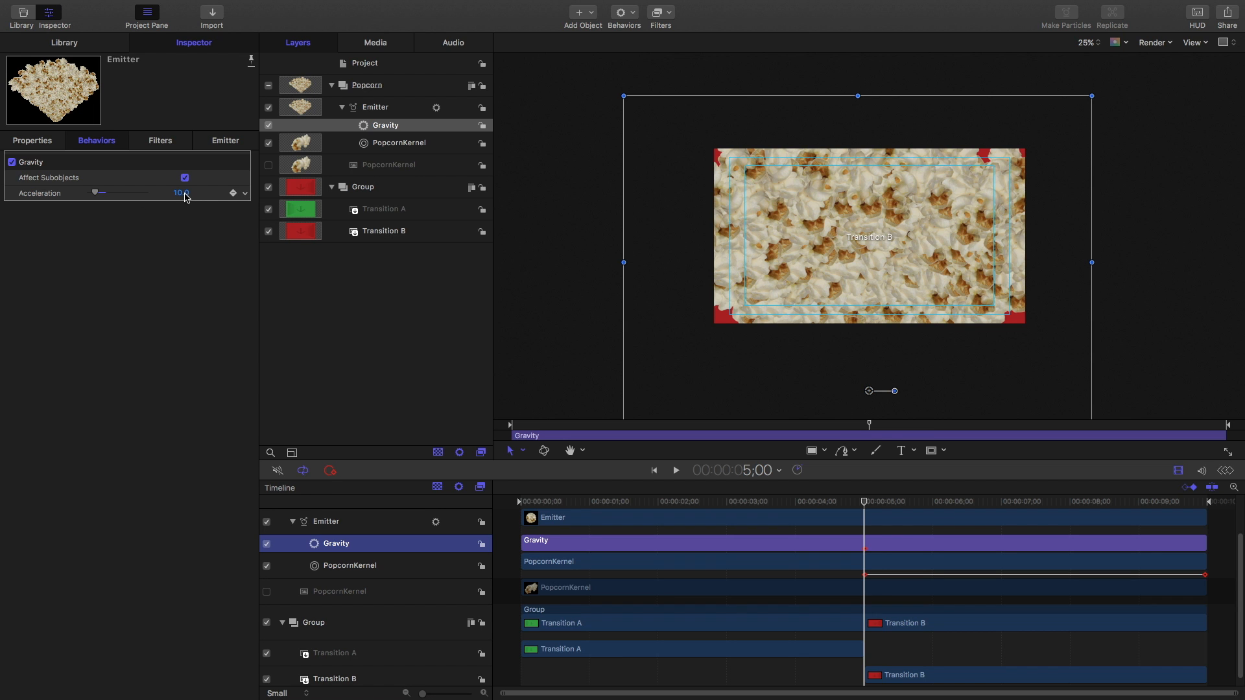
Keyframe the Gravity acceleration at 700 at 9;29, trying 400 and 600 first, and play the animation from the start.
drag(867, 502, 1093, 502)
drag(1196, 505, 1213, 505)
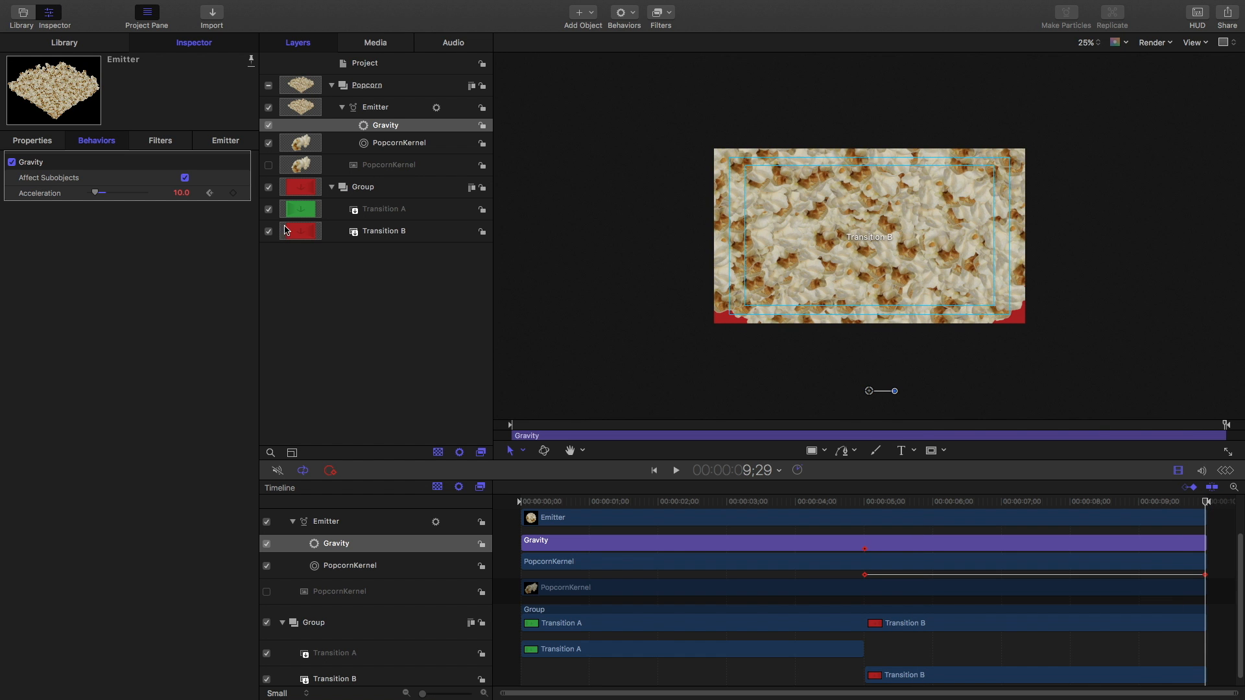
click(185, 193)
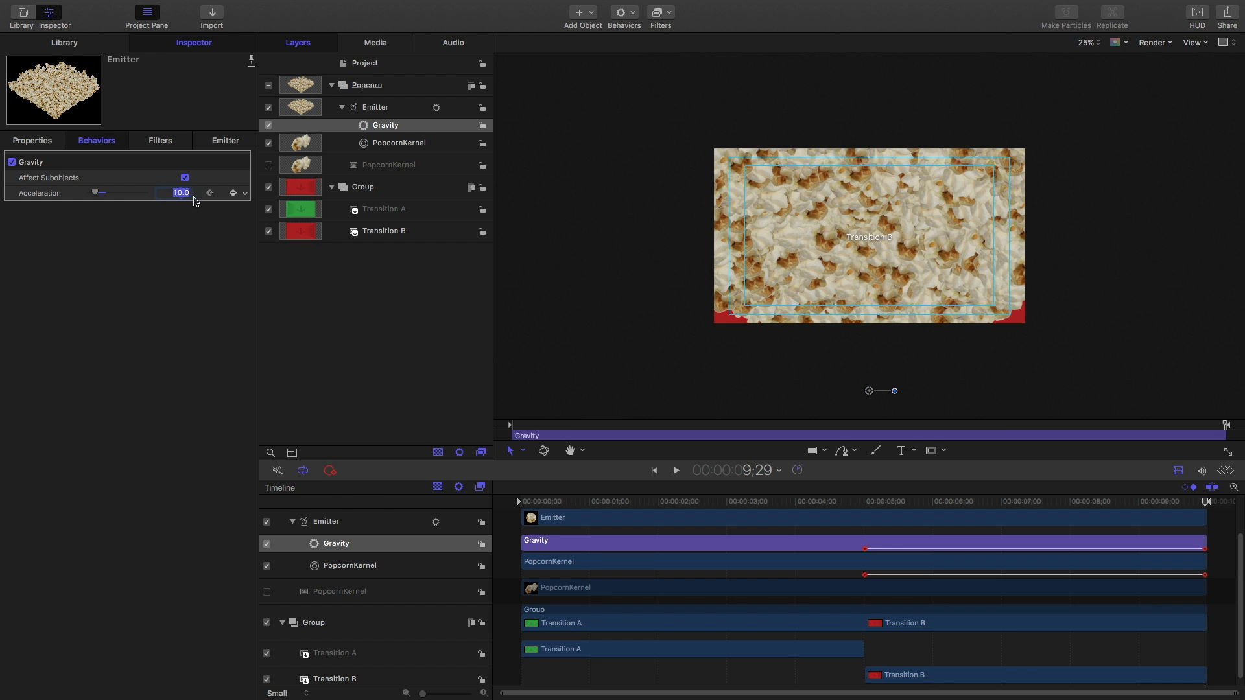
text(400)
key(Return)
click(178, 193)
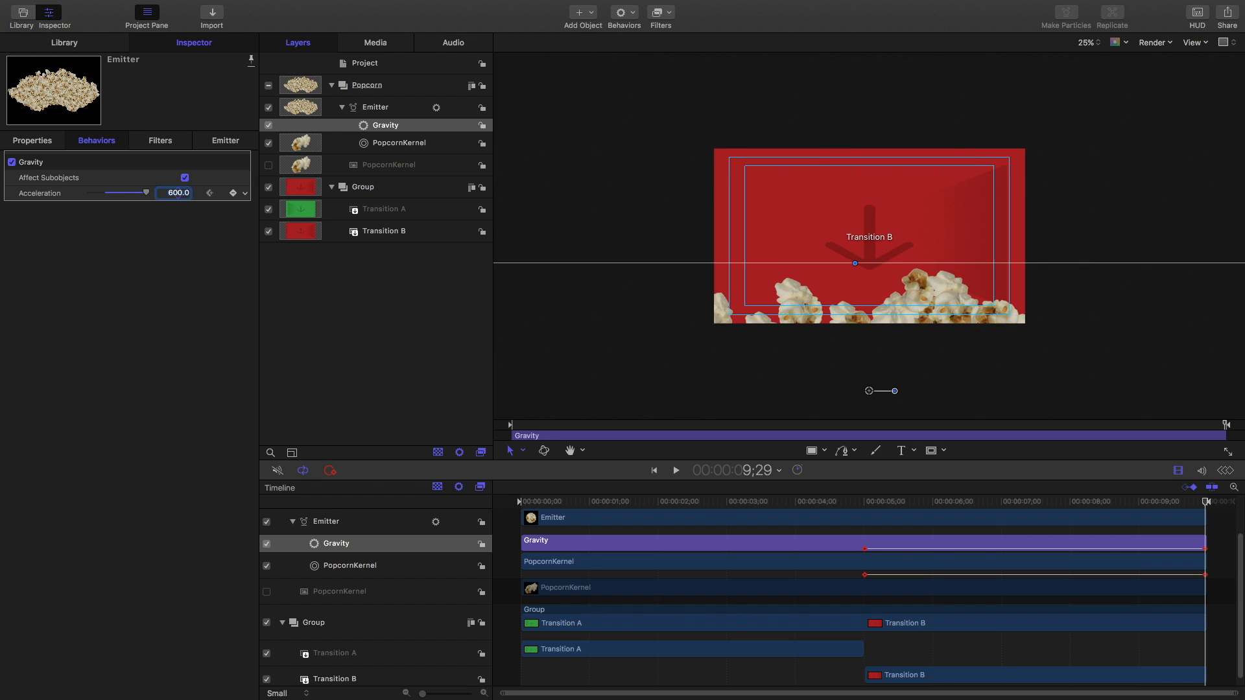
click(173, 193)
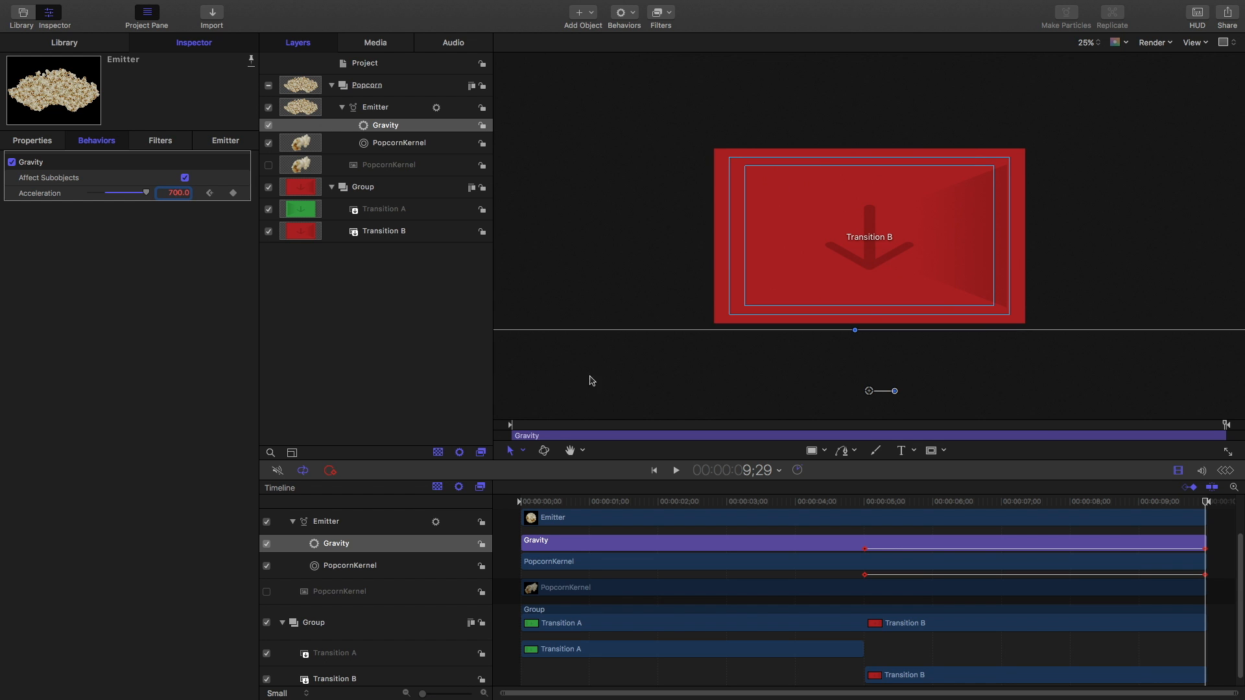
drag(870, 496, 420, 503)
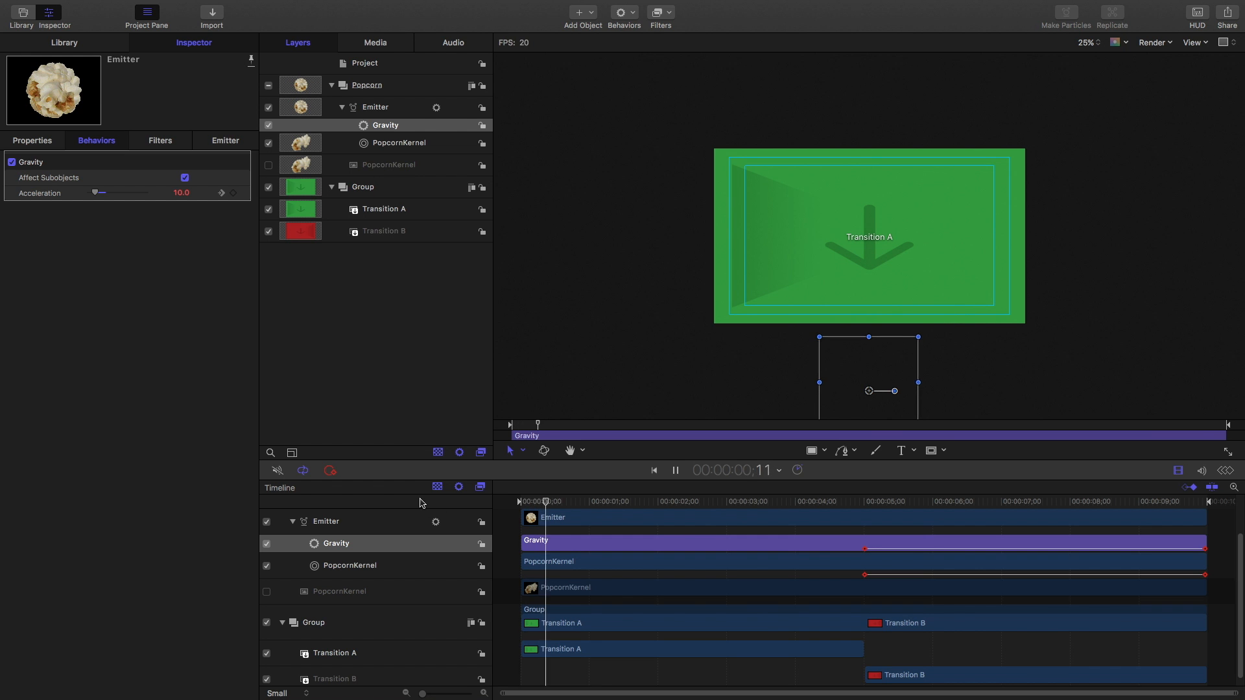